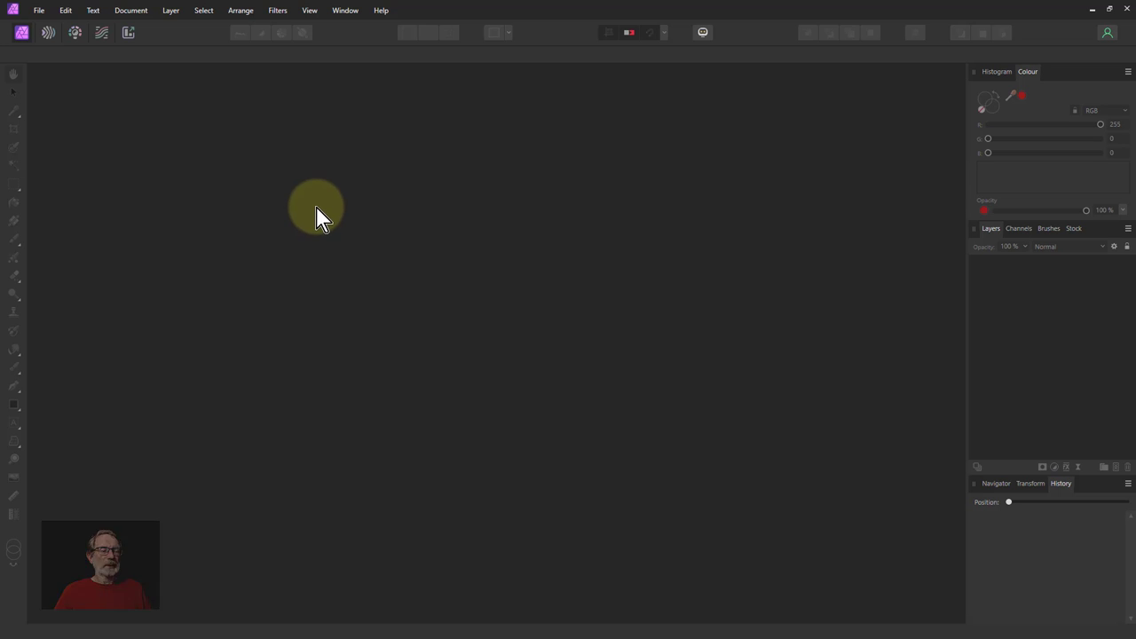
Step: Search the Stock panel for 'faces' and drag the bearded man in the white turban onto the canvas
{"action": "left_click", "coordinate": [1074, 229]}
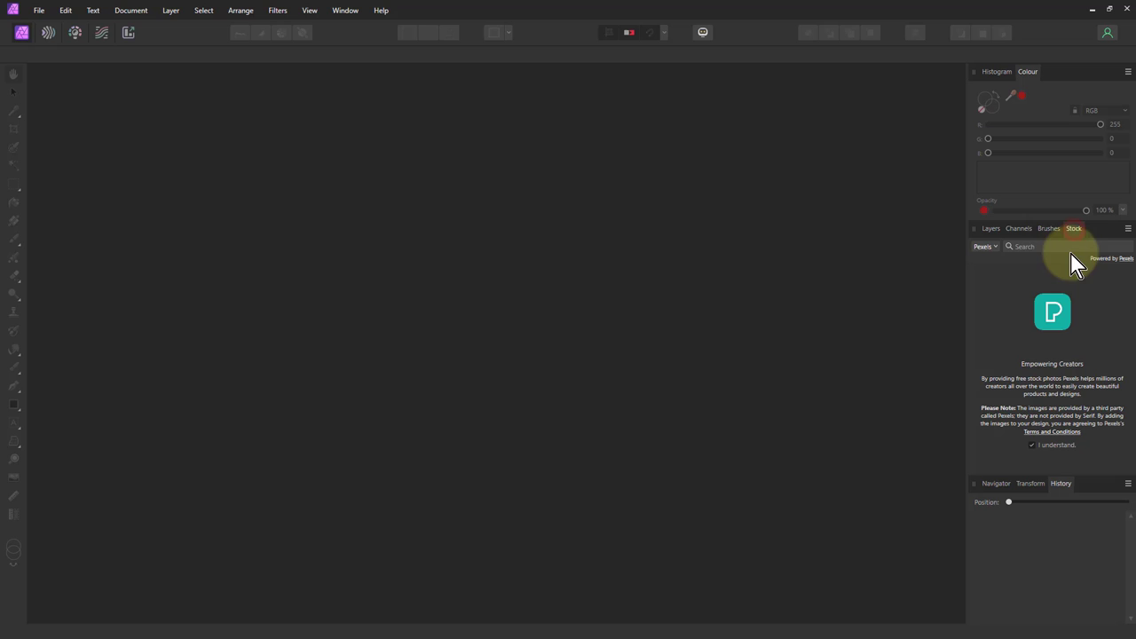
{"action": "left_click", "coordinate": [1051, 248]}
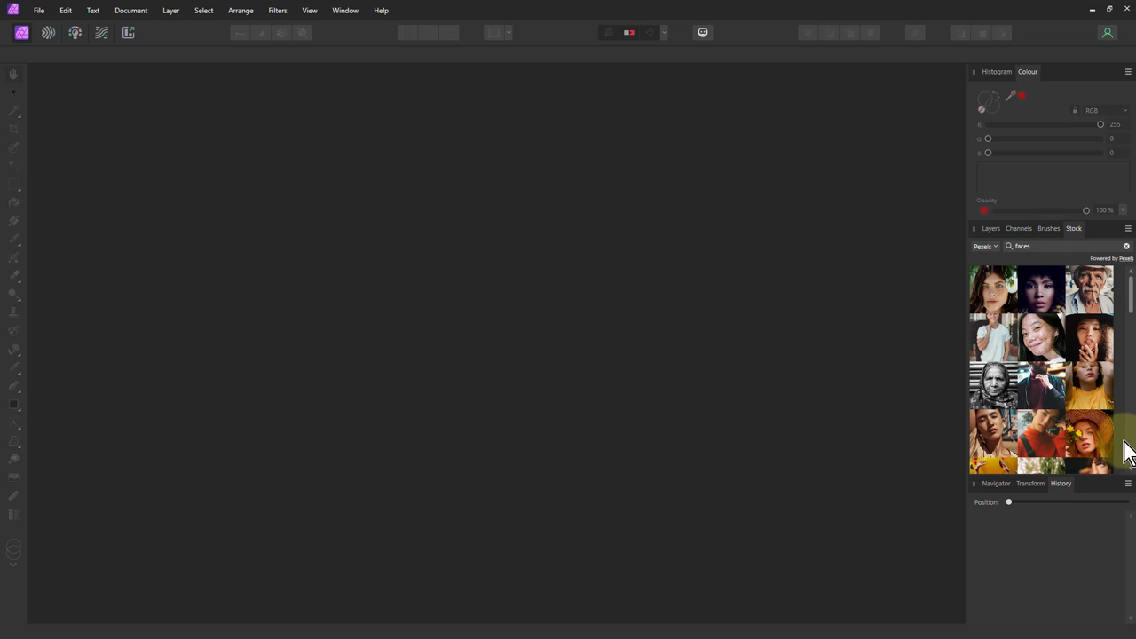
{"action": "scroll", "coordinate": [1128, 439], "scroll_direction": "down", "scroll_amount": 3}
{"action": "scroll", "coordinate": [1133, 449], "scroll_direction": "down", "scroll_amount": 3}
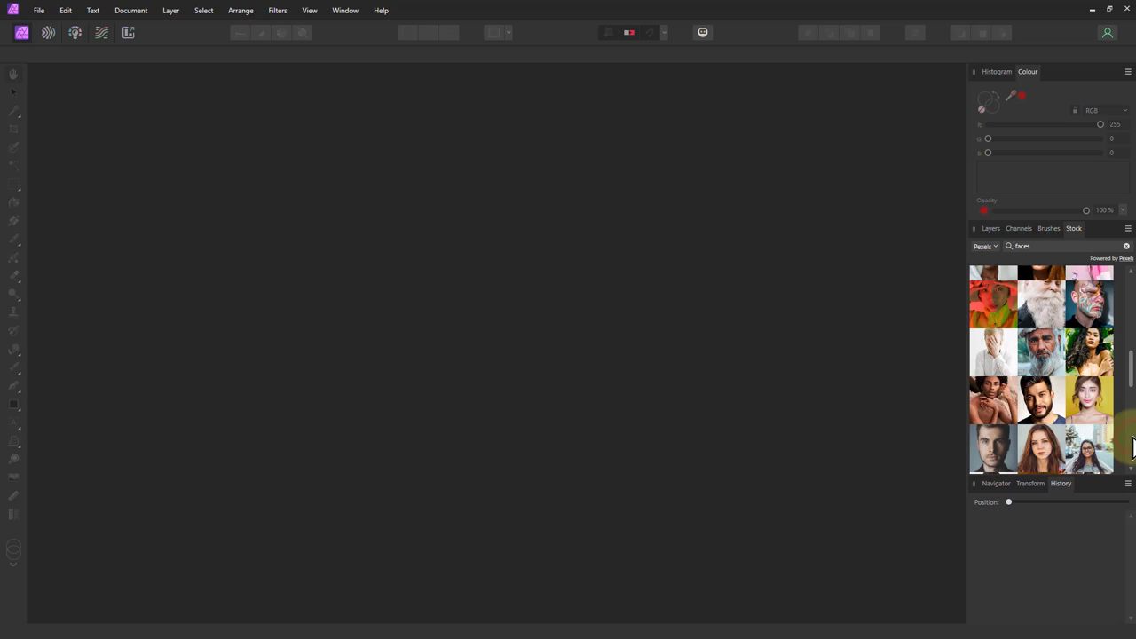
{"action": "left_click_drag", "start_coordinate": [1045, 345], "coordinate": [548, 325]}
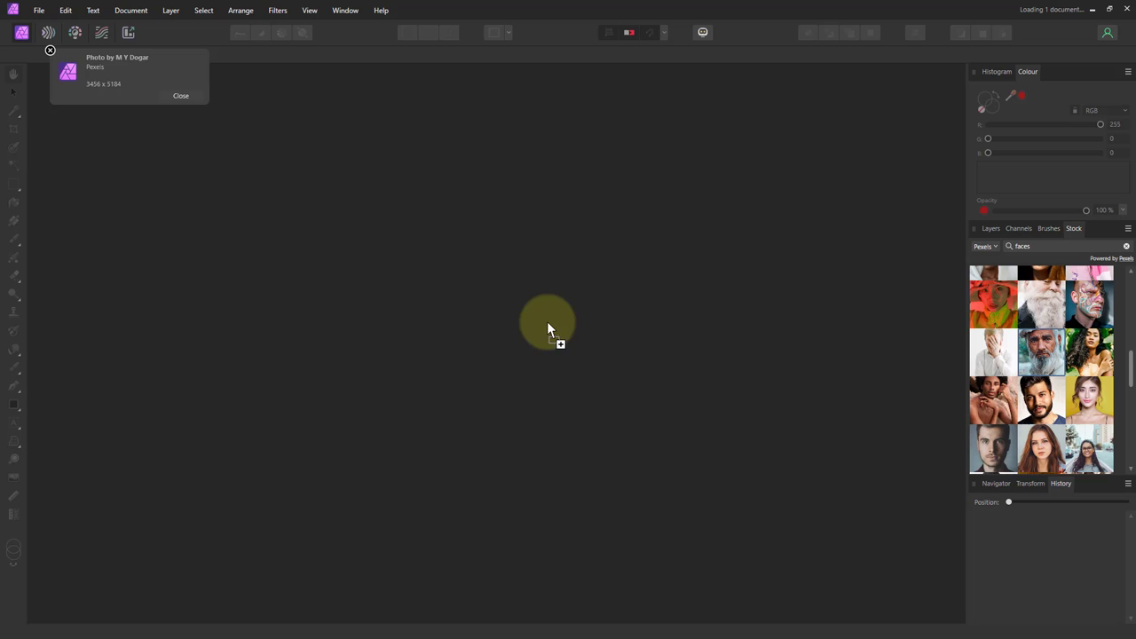
Step: Switch from the Stock results to the Layers panel listing the single Background layer
{"action": "left_click_drag", "start_coordinate": [154, 152], "coordinate": [169, 135]}
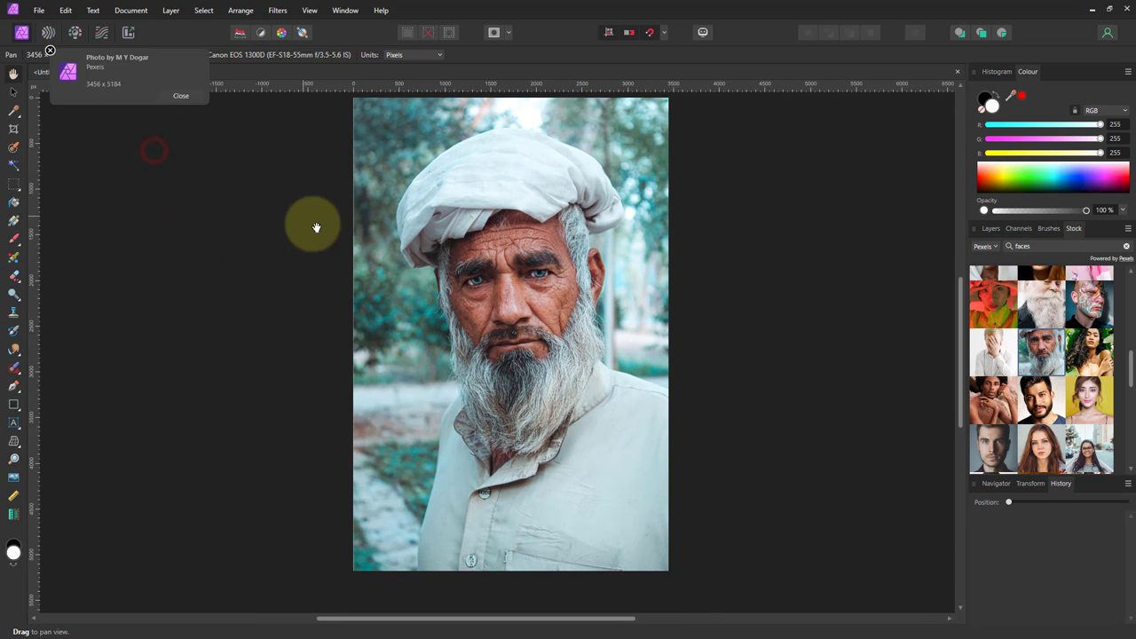
{"action": "scroll", "coordinate": [248, 257], "scroll_direction": "up", "scroll_amount": 1}
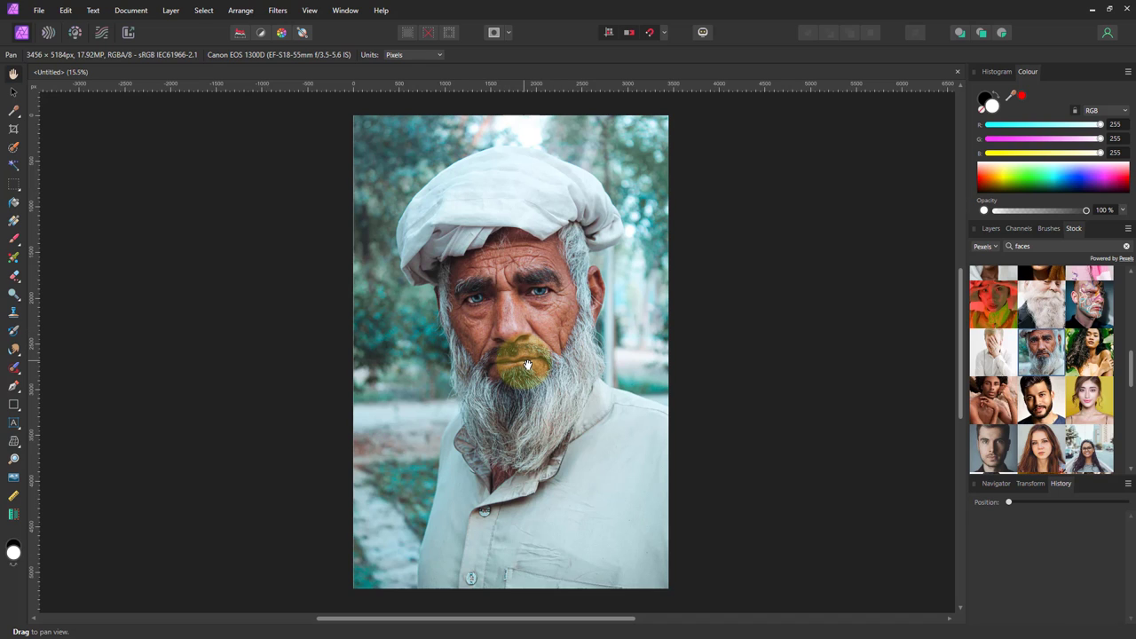
{"action": "left_click", "coordinate": [991, 229]}
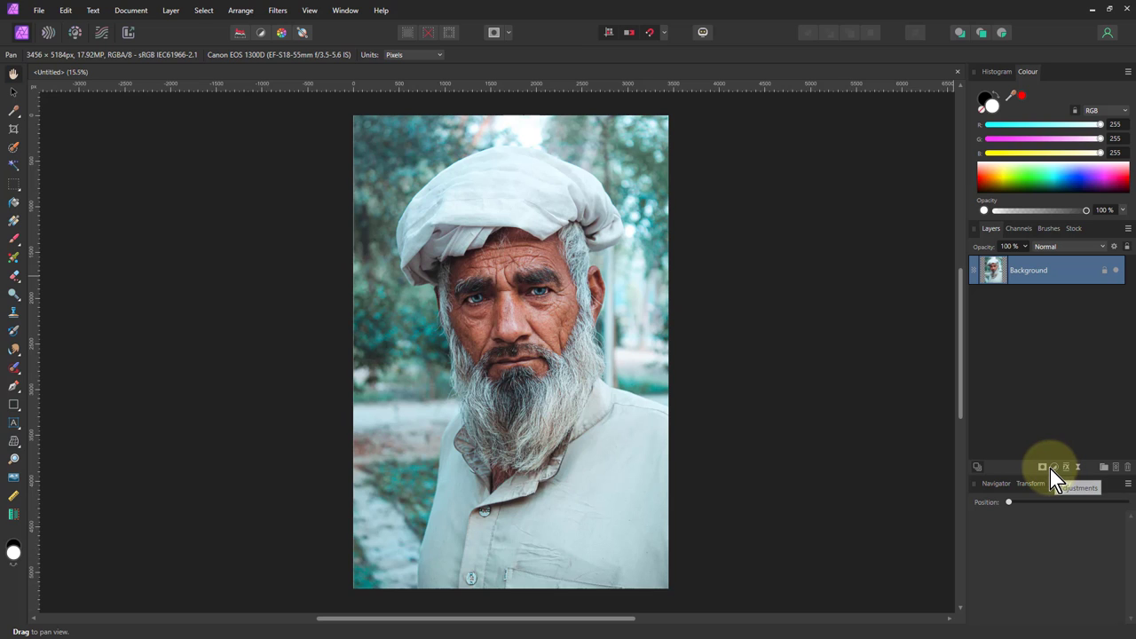
Step: Add a Live Hue Range Mask, sample the face's skin, and refine the range to 353°–29°
{"action": "left_click", "coordinate": [1042, 467]}
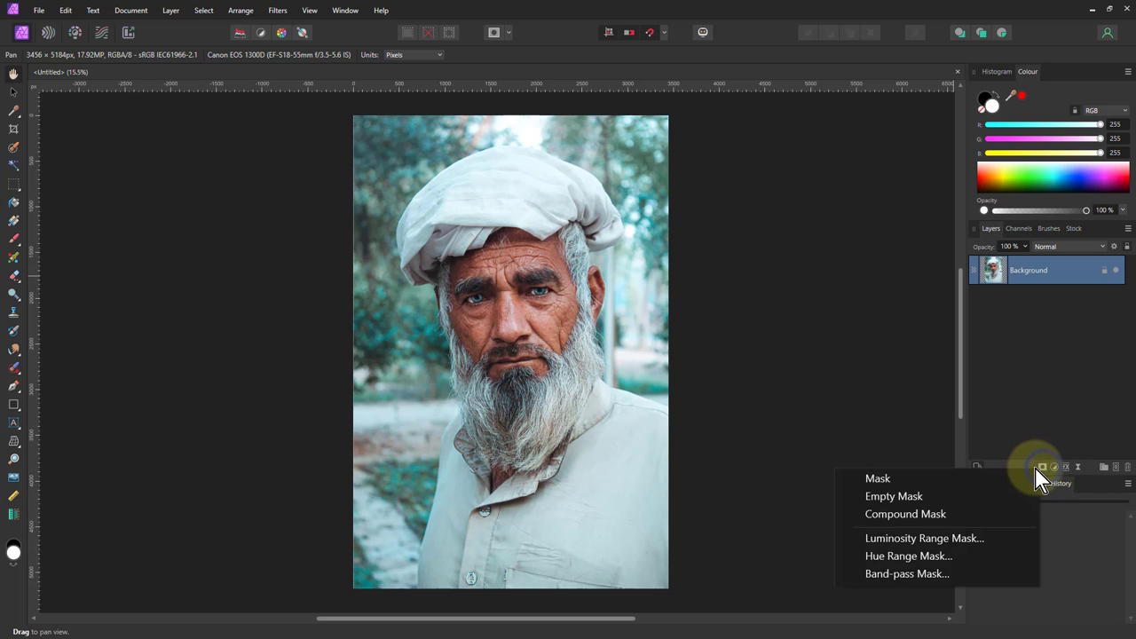
{"action": "left_click", "coordinate": [909, 561]}
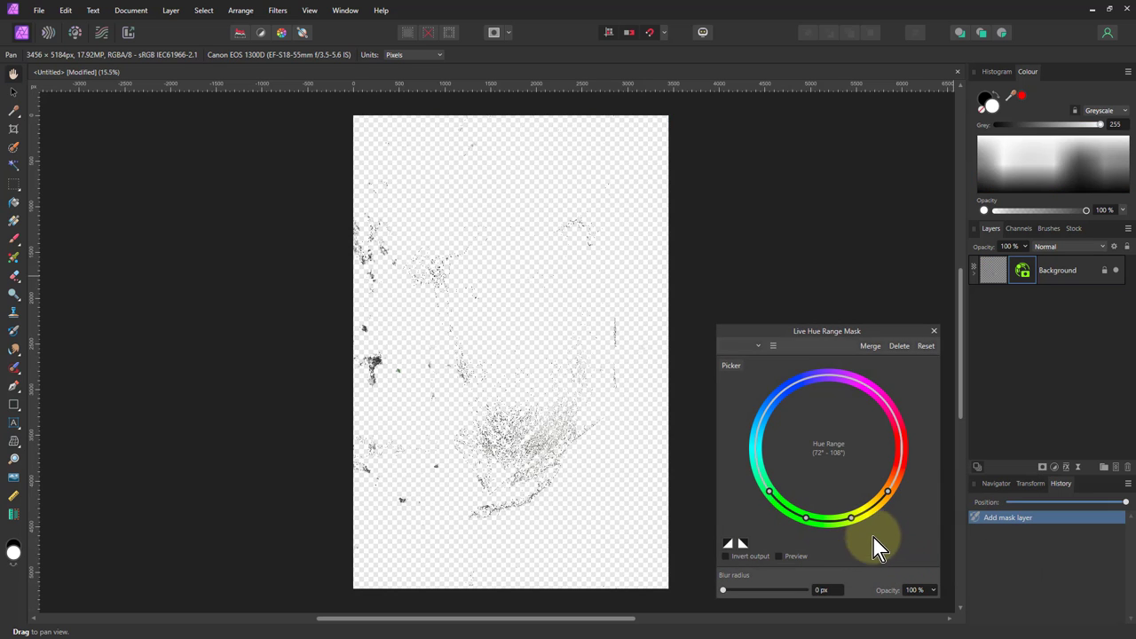
{"action": "left_click", "coordinate": [733, 365]}
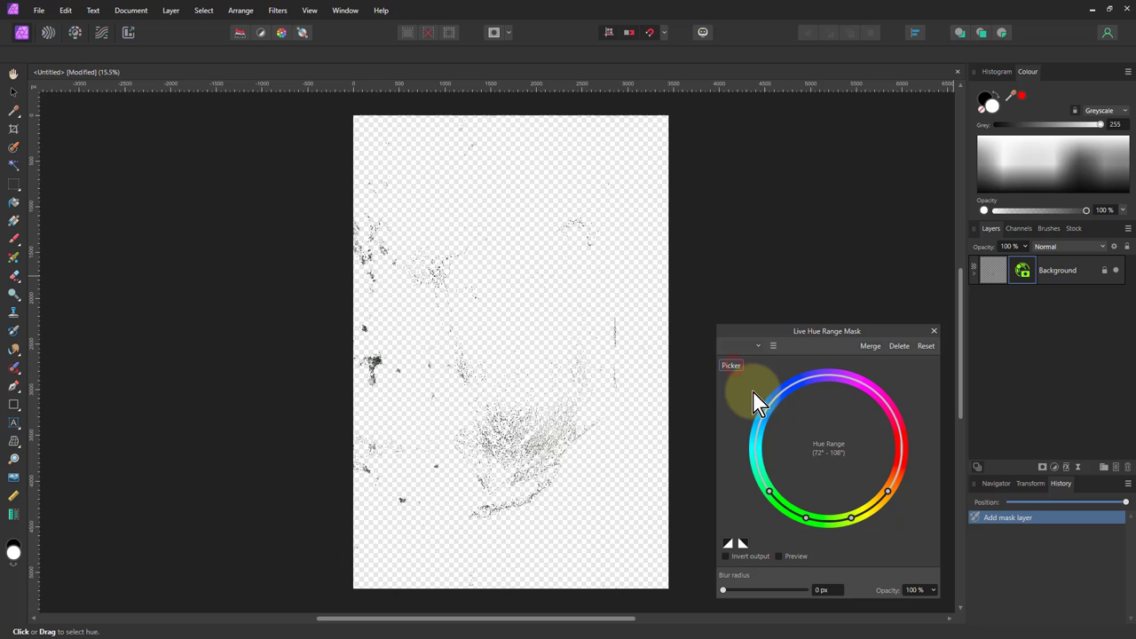
{"action": "left_click", "coordinate": [611, 417]}
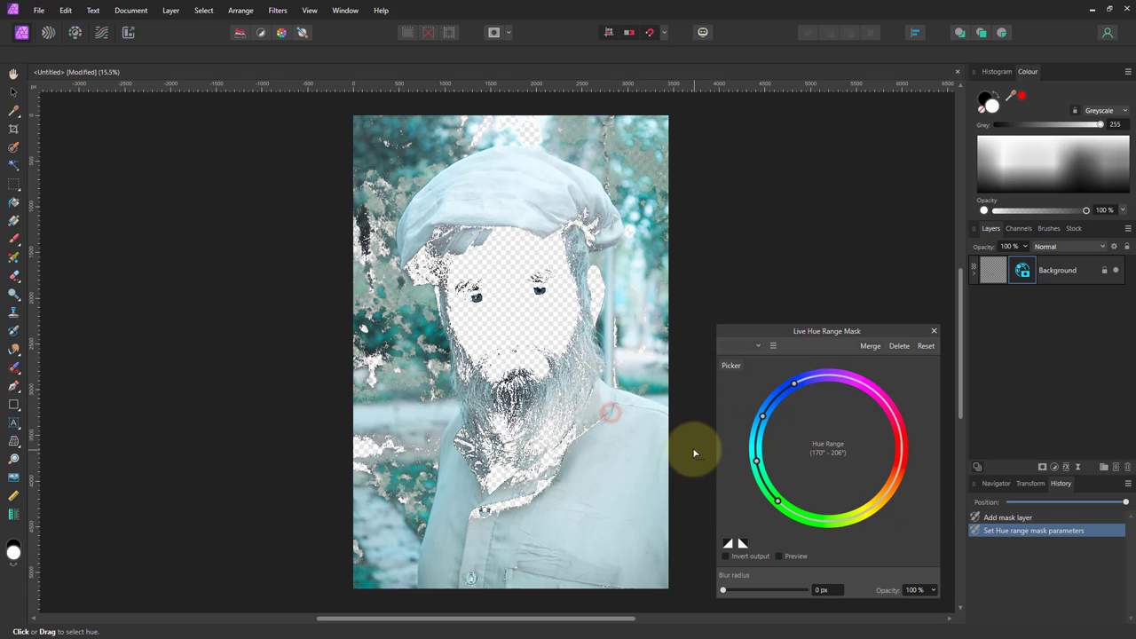
{"action": "left_click", "coordinate": [546, 322]}
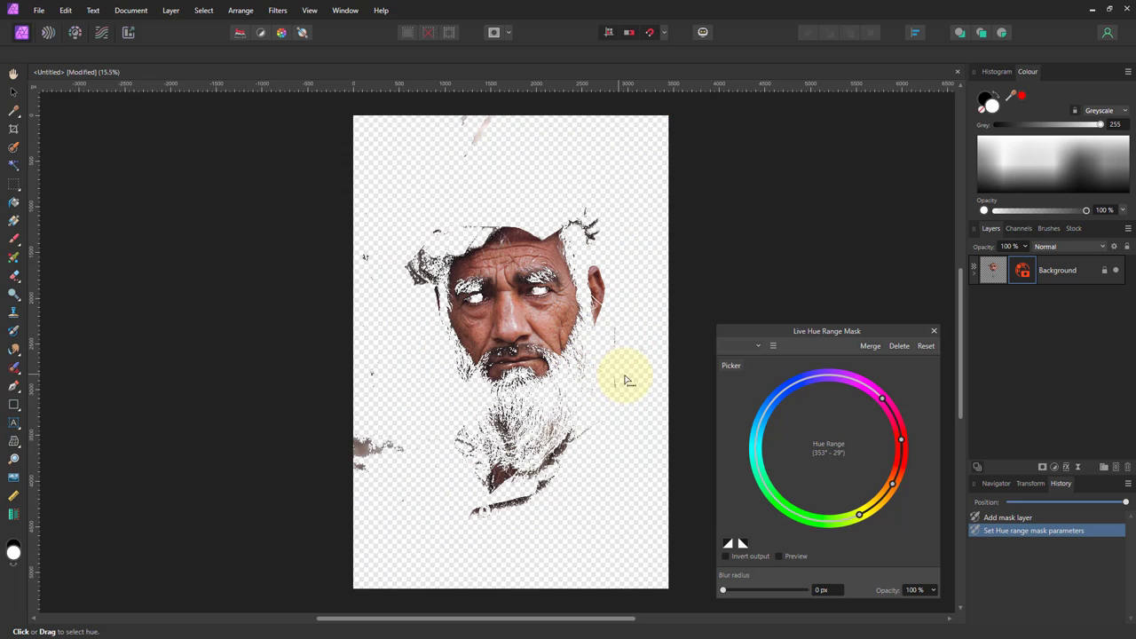
{"action": "left_click", "coordinate": [890, 410]}
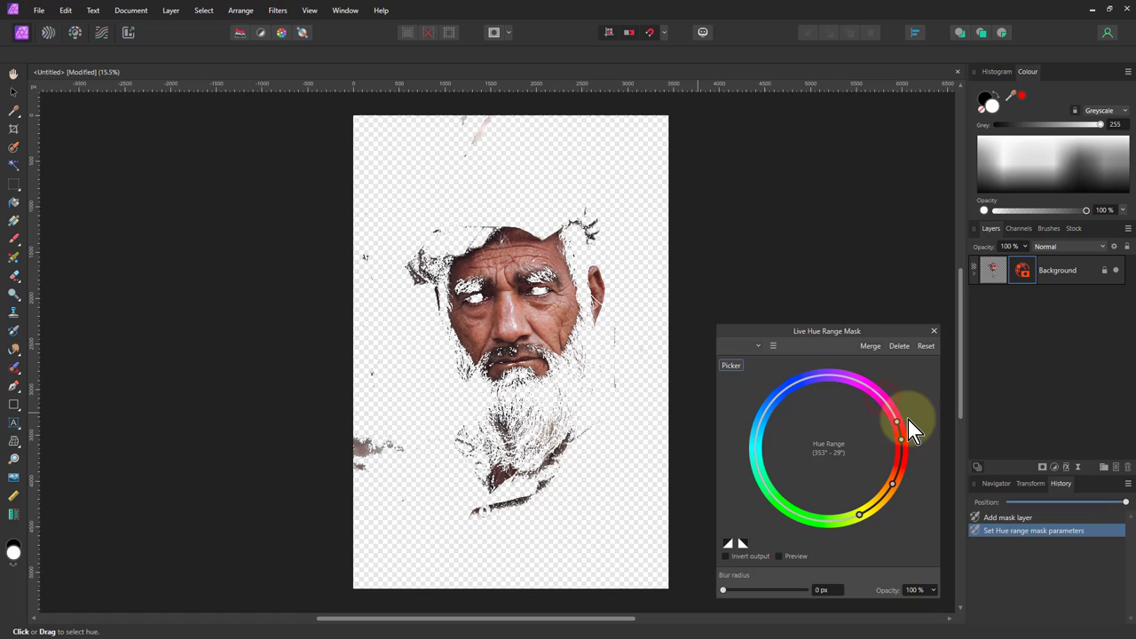
{"action": "left_click_drag", "start_coordinate": [897, 407], "coordinate": [877, 399]}
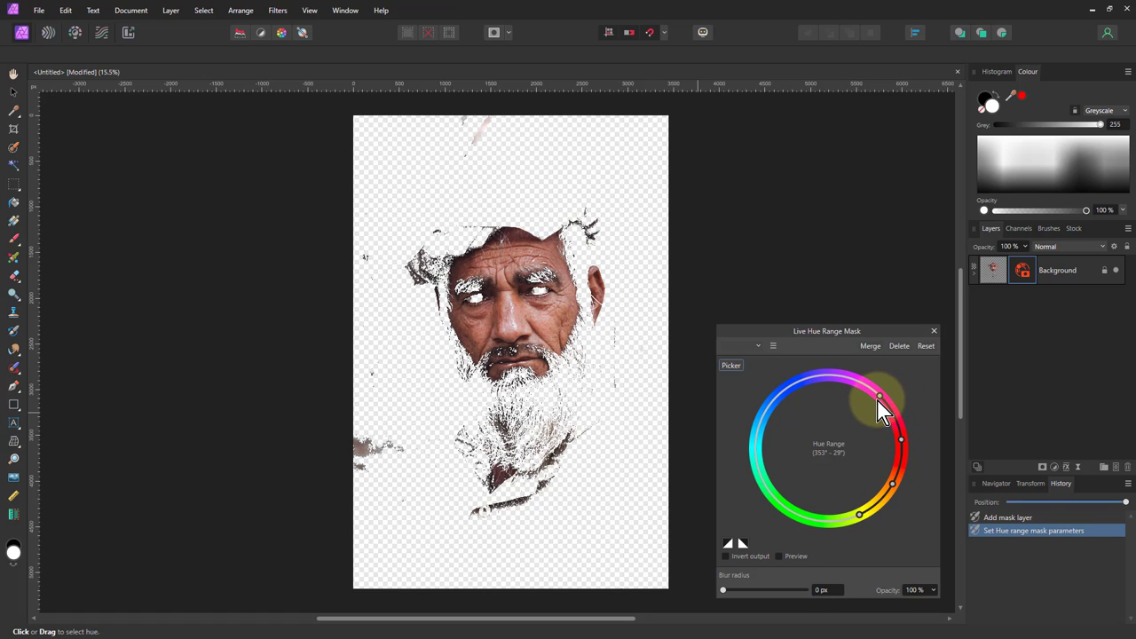
{"action": "mouse_move", "coordinate": [857, 515]}
{"action": "left_mouse_down"}
{"action": "mouse_move", "coordinate": [871, 513]}
{"action": "mouse_move", "coordinate": [847, 524]}
{"action": "left_mouse_up"}
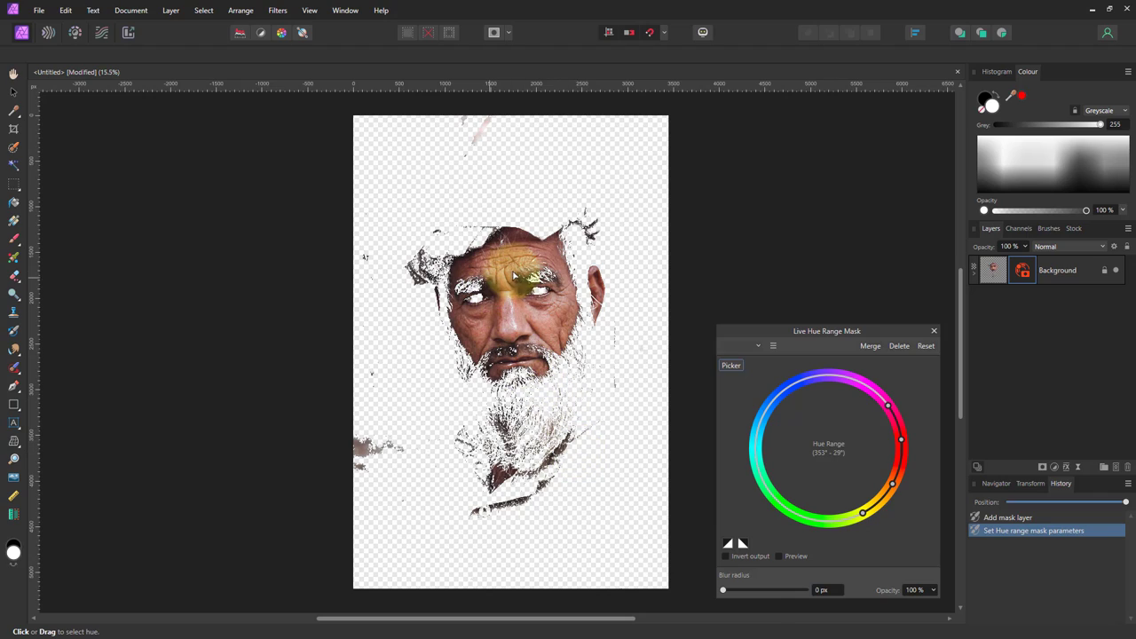
Step: Zoom in on the eyes and set the Hue Range Mask blur radius to 16.3 px
{"action": "scroll", "coordinate": [528, 280], "scroll_direction": "up", "scroll_amount": 3}
{"action": "scroll", "coordinate": [533, 281], "scroll_direction": "up", "scroll_amount": 3}
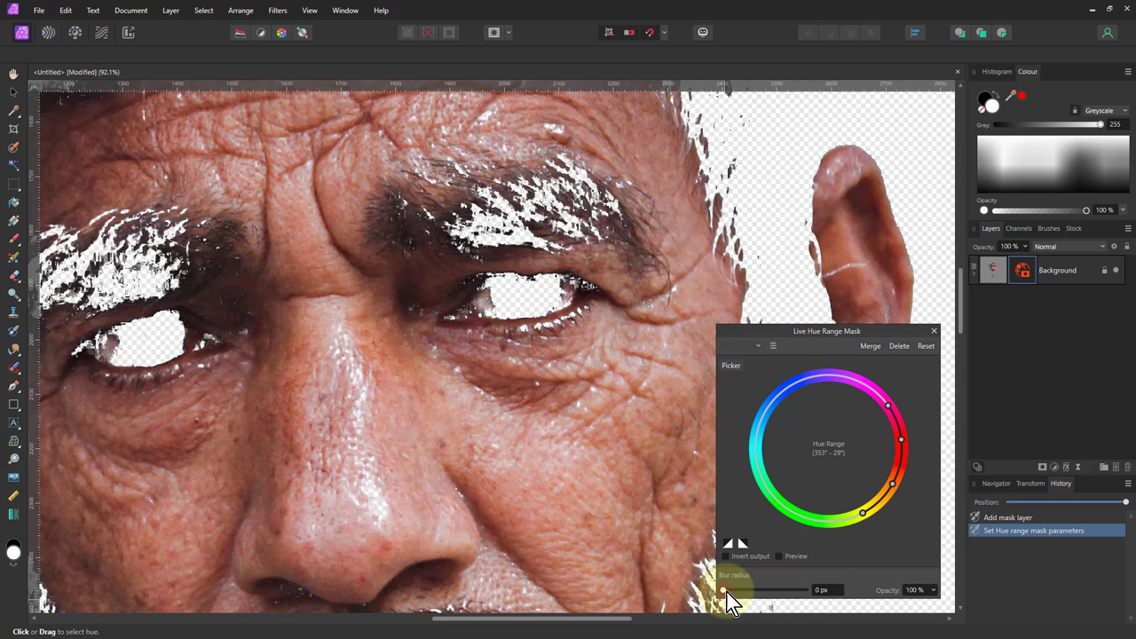
{"action": "left_click_drag", "start_coordinate": [729, 602], "coordinate": [768, 592]}
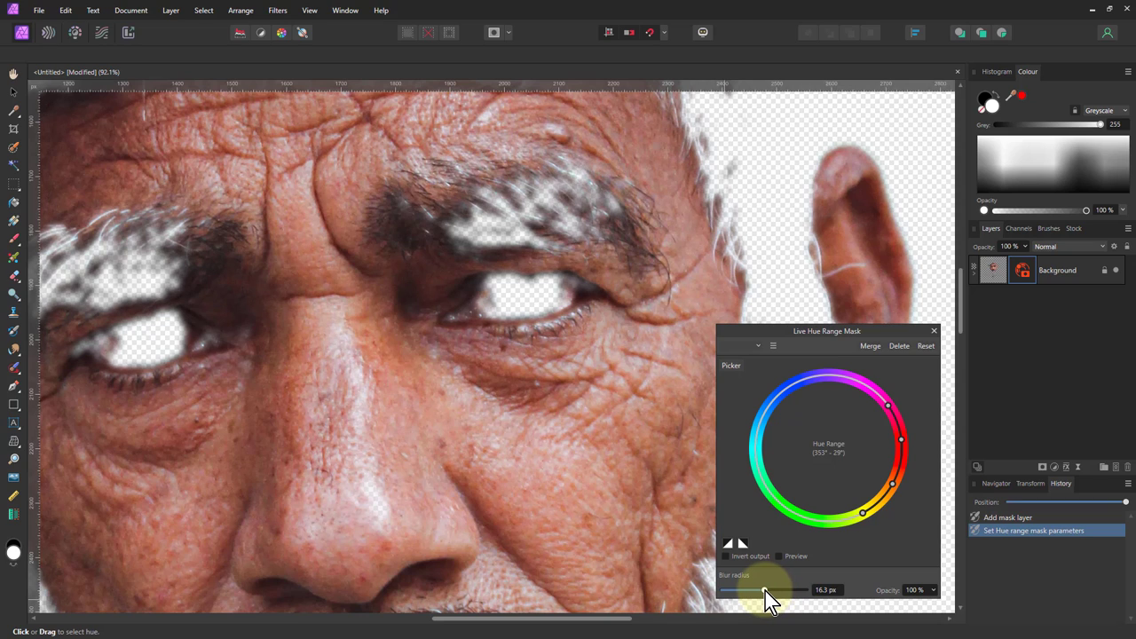
{"action": "left_click_drag", "start_coordinate": [766, 592], "coordinate": [761, 593]}
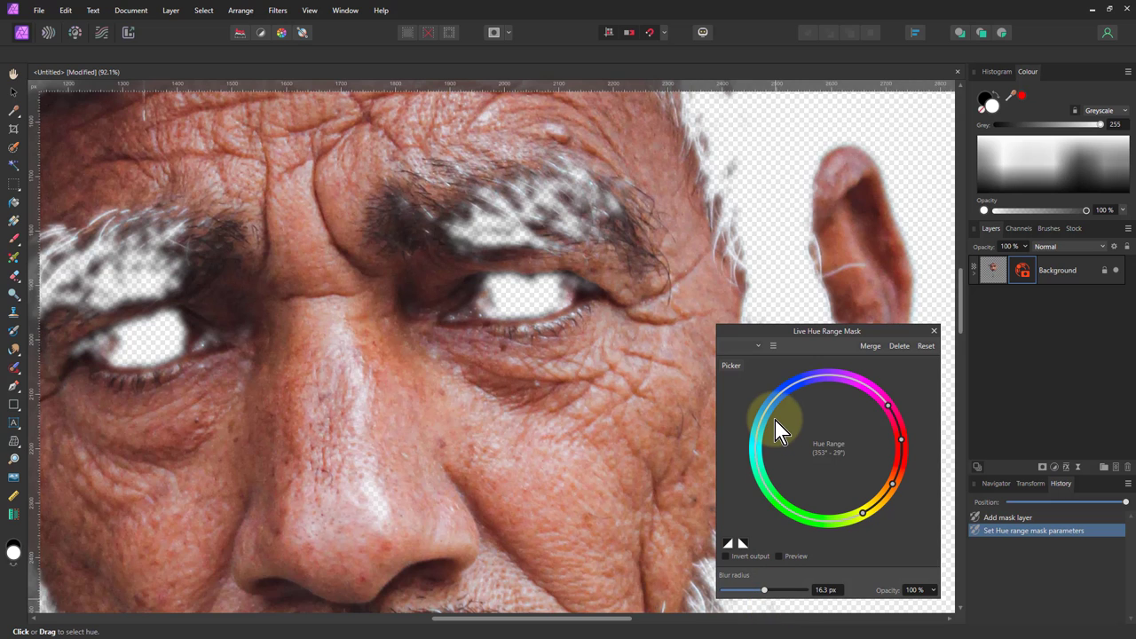
{"action": "key", "text": "ctrl+0"}
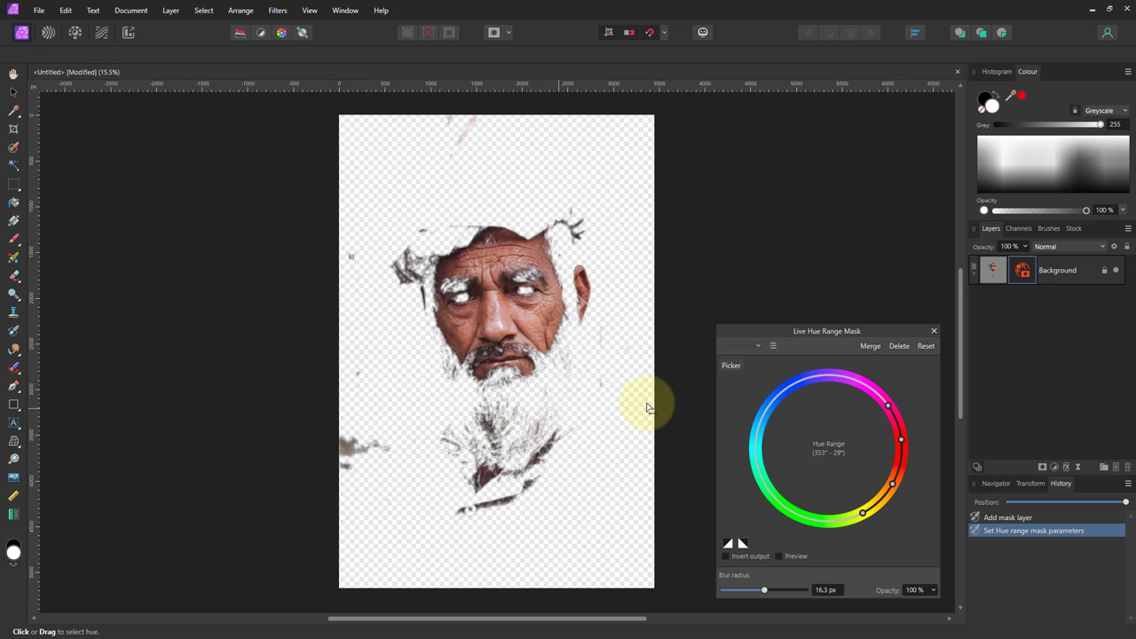
Step: Expand the Background layer, reposition the Hue Range Mask, and add an empty pixel mask
{"action": "left_click", "coordinate": [975, 269]}
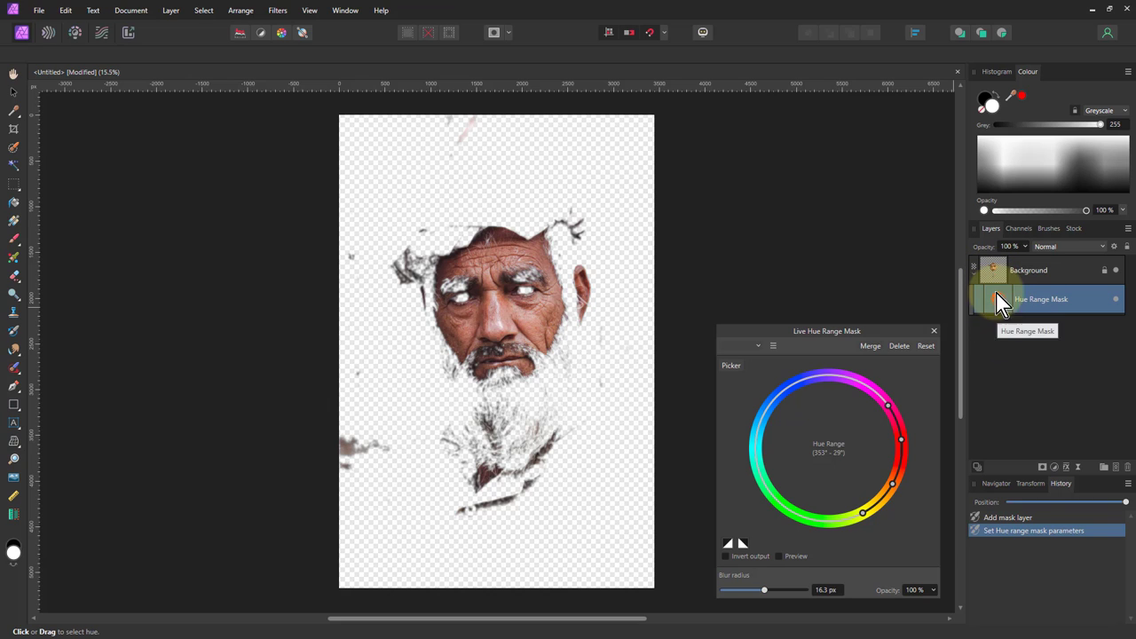
{"action": "left_click_drag", "start_coordinate": [1000, 304], "coordinate": [1008, 284]}
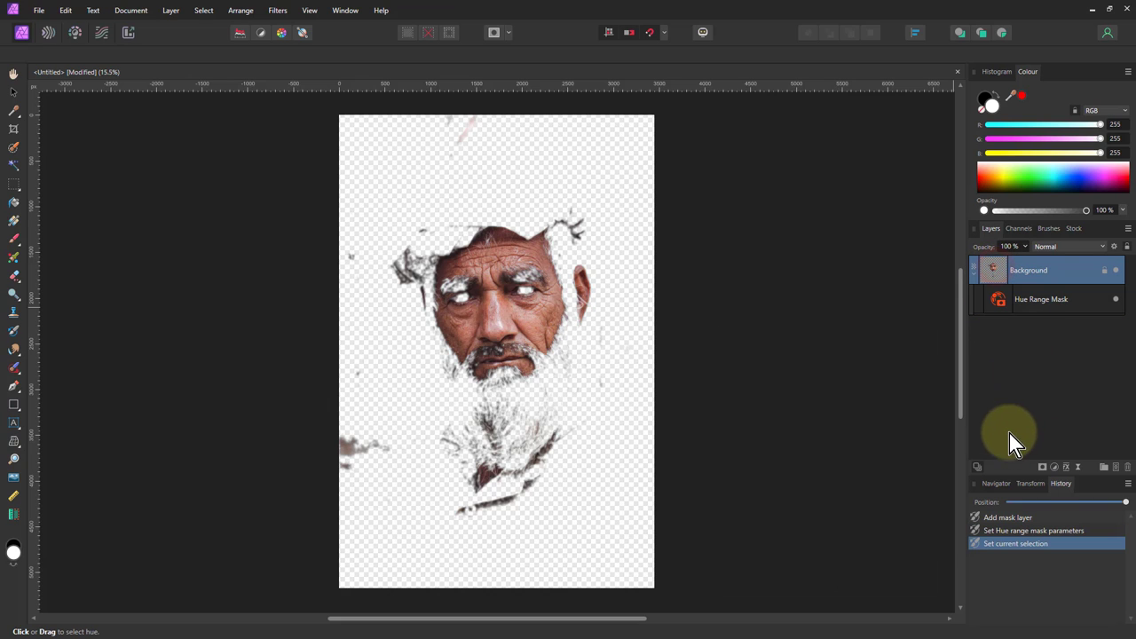
{"action": "left_click", "coordinate": [1042, 469]}
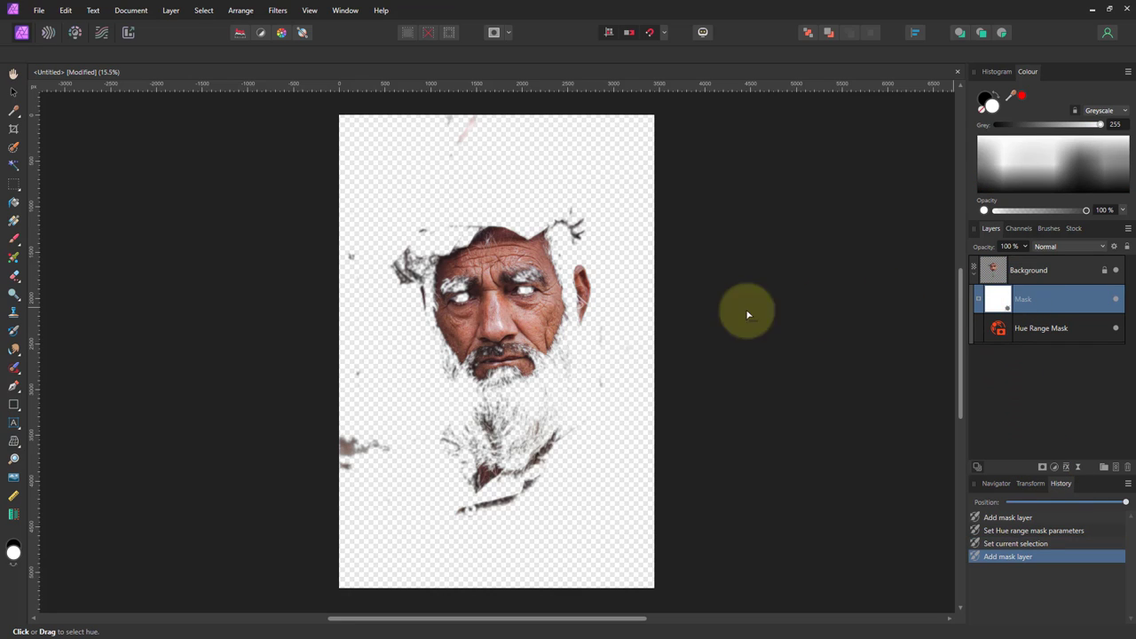
Step: Paint black on the new mask to hide the beard, hair wisps and stray patches around the face
{"action": "left_click", "coordinate": [13, 241]}
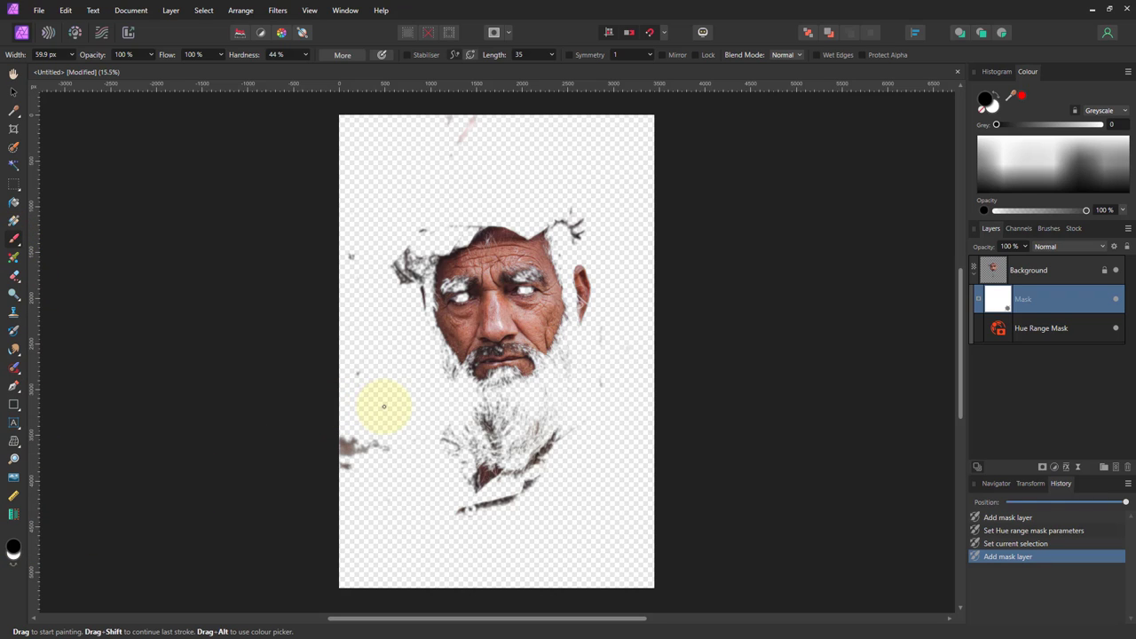
{"action": "left_click", "coordinate": [430, 426]}
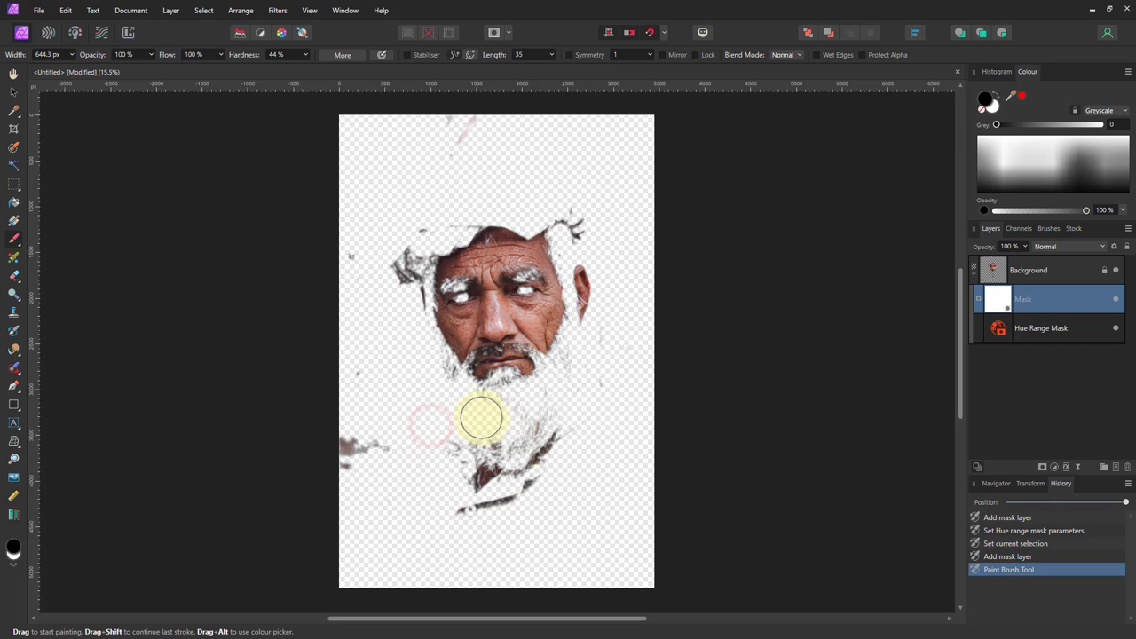
{"action": "mouse_move", "coordinate": [485, 412]}
{"action": "left_mouse_down"}
{"action": "mouse_move", "coordinate": [555, 395]}
{"action": "mouse_move", "coordinate": [579, 356]}
{"action": "mouse_move", "coordinate": [605, 345]}
{"action": "mouse_move", "coordinate": [578, 421]}
{"action": "mouse_move", "coordinate": [543, 419]}
{"action": "mouse_move", "coordinate": [502, 393]}
{"action": "mouse_move", "coordinate": [553, 460]}
{"action": "mouse_move", "coordinate": [426, 463]}
{"action": "mouse_move", "coordinate": [448, 435]}
{"action": "mouse_move", "coordinate": [499, 447]}
{"action": "mouse_move", "coordinate": [529, 491]}
{"action": "mouse_move", "coordinate": [462, 518]}
{"action": "mouse_move", "coordinate": [360, 447]}
{"action": "mouse_move", "coordinate": [400, 442]}
{"action": "mouse_move", "coordinate": [434, 406]}
{"action": "mouse_move", "coordinate": [427, 357]}
{"action": "mouse_move", "coordinate": [437, 368]}
{"action": "mouse_move", "coordinate": [445, 382]}
{"action": "mouse_move", "coordinate": [346, 373]}
{"action": "left_mouse_up"}
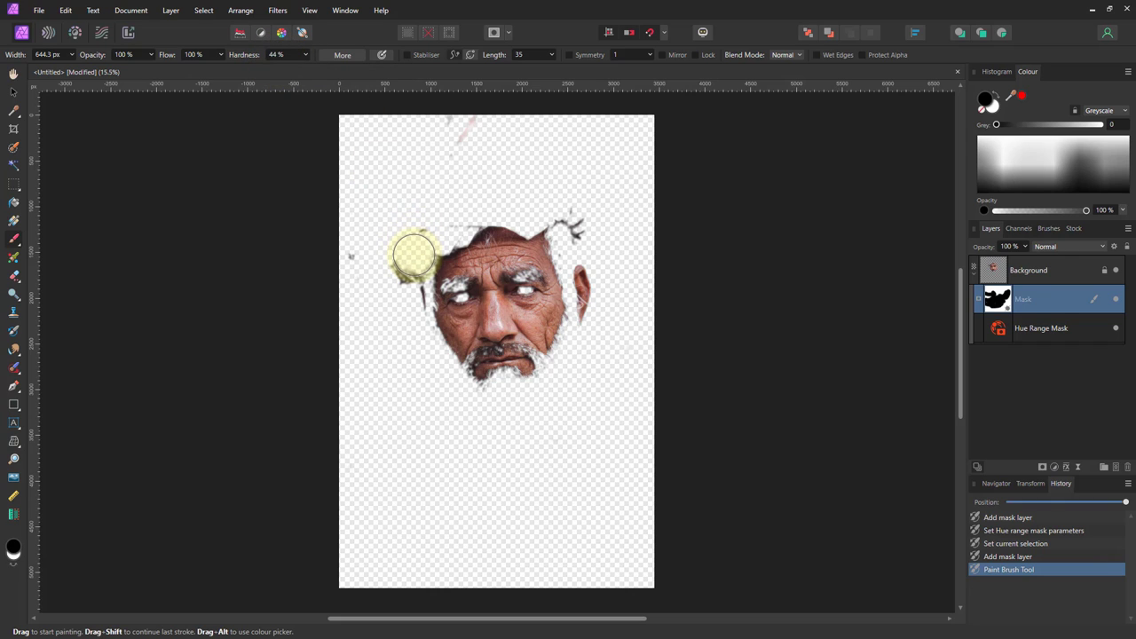
{"action": "left_click_drag", "start_coordinate": [405, 255], "coordinate": [406, 264]}
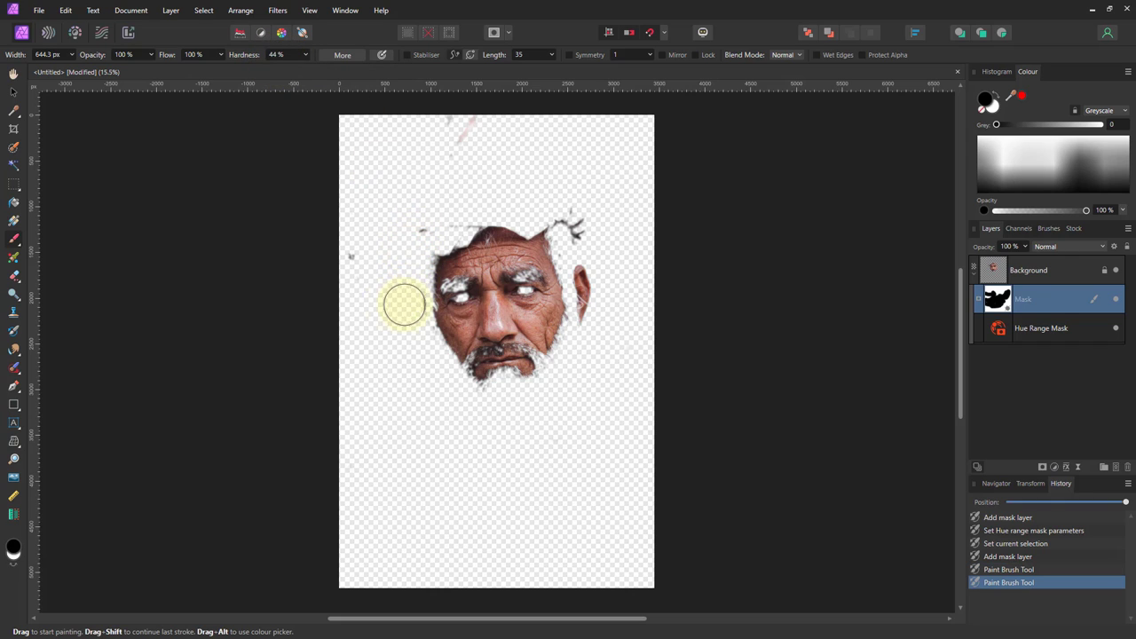
{"action": "mouse_move", "coordinate": [404, 305]}
{"action": "left_mouse_down"}
{"action": "mouse_move", "coordinate": [365, 259]}
{"action": "mouse_move", "coordinate": [411, 325]}
{"action": "mouse_move", "coordinate": [406, 246]}
{"action": "mouse_move", "coordinate": [467, 195]}
{"action": "mouse_move", "coordinate": [431, 134]}
{"action": "mouse_move", "coordinate": [500, 119]}
{"action": "left_mouse_up"}
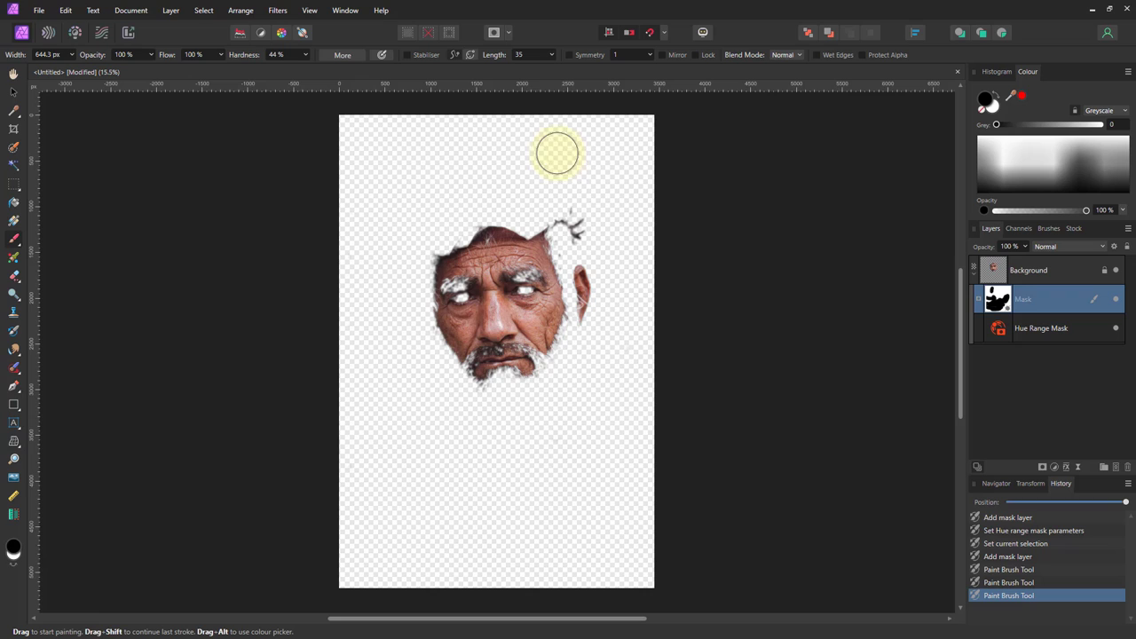
{"action": "mouse_move", "coordinate": [586, 186]}
{"action": "left_mouse_down"}
{"action": "mouse_move", "coordinate": [563, 203]}
{"action": "mouse_move", "coordinate": [573, 220]}
{"action": "left_mouse_up"}
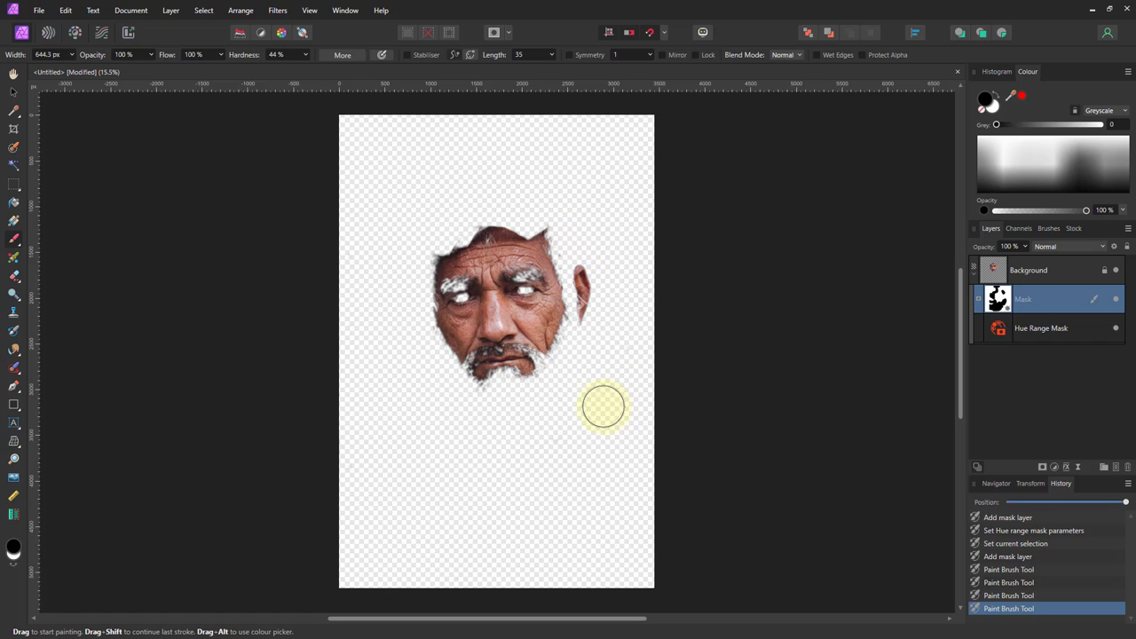
{"action": "left_click", "coordinate": [419, 249]}
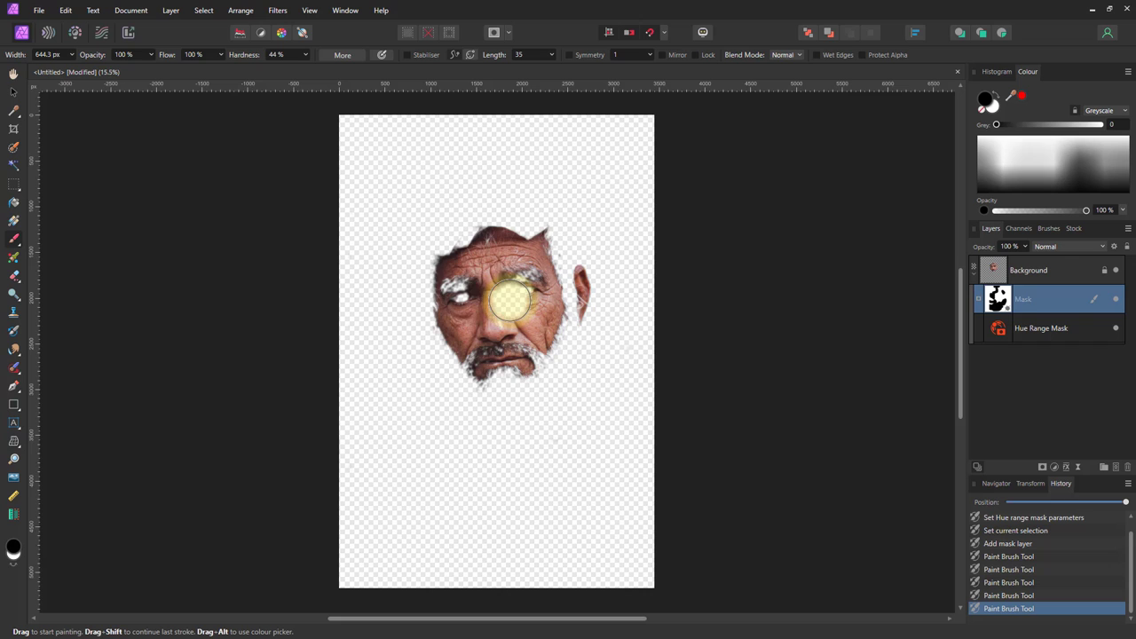
Step: Zoom in, shrink the brush, and paint both eyes out of the mask
{"action": "scroll", "coordinate": [463, 304], "scroll_direction": "up", "scroll_amount": 3}
{"action": "scroll", "coordinate": [463, 304], "scroll_direction": "up", "scroll_amount": 3}
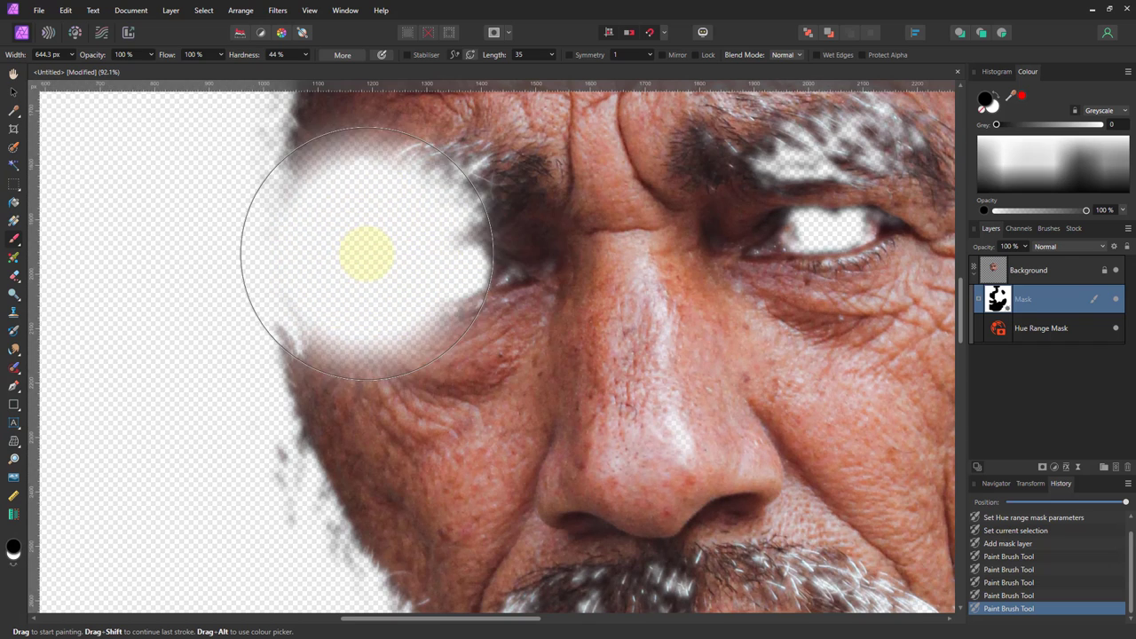
{"action": "key", "text": "bracketleft"}
{"action": "key", "text": "bracketleft"}
{"action": "key", "text": "bracketleft"}
{"action": "key", "text": "bracketleft"}
{"action": "key", "text": "bracketleft"}
{"action": "key", "text": "bracketleft"}
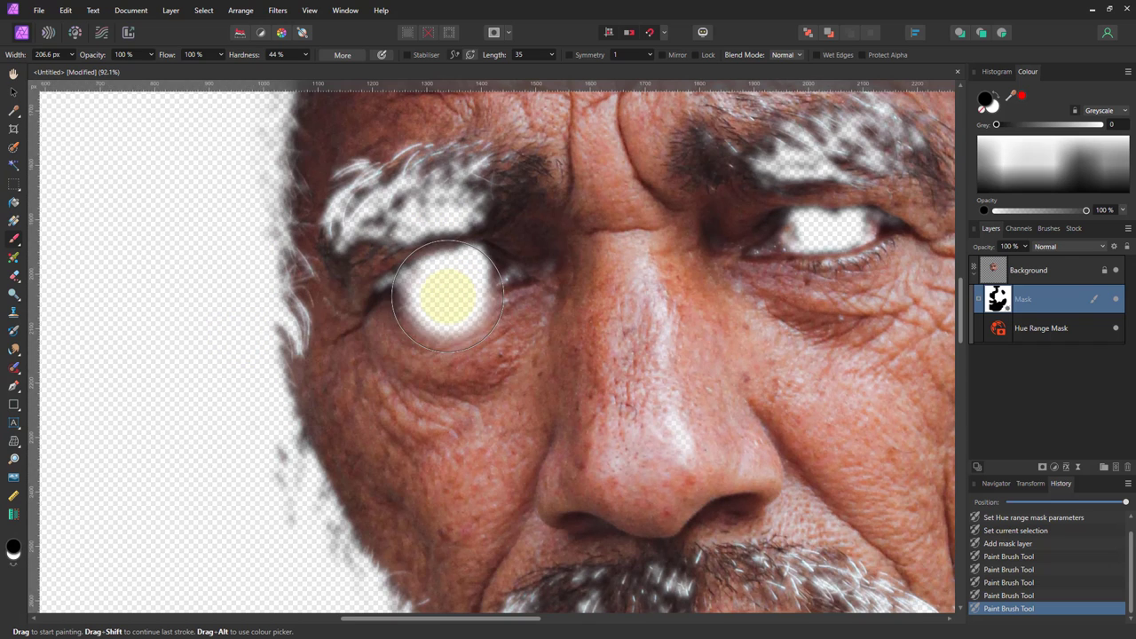
{"action": "key", "text": "bracketleft"}
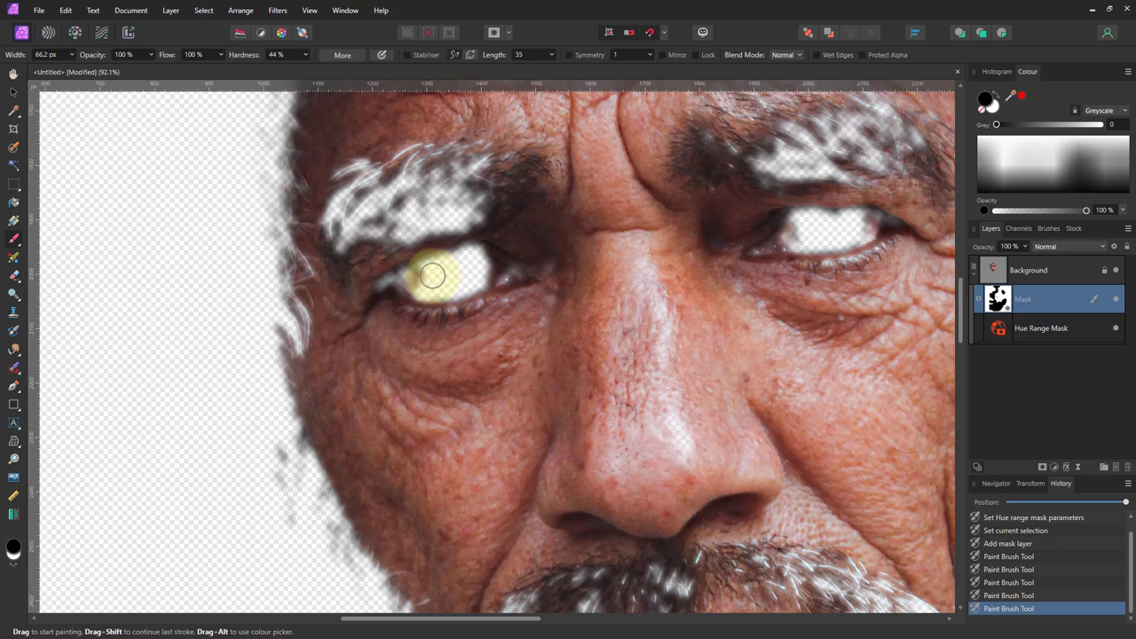
{"action": "mouse_move", "coordinate": [415, 279]}
{"action": "left_mouse_down"}
{"action": "mouse_move", "coordinate": [406, 276]}
{"action": "mouse_move", "coordinate": [492, 263]}
{"action": "mouse_move", "coordinate": [482, 257]}
{"action": "mouse_move", "coordinate": [480, 271]}
{"action": "left_mouse_up"}
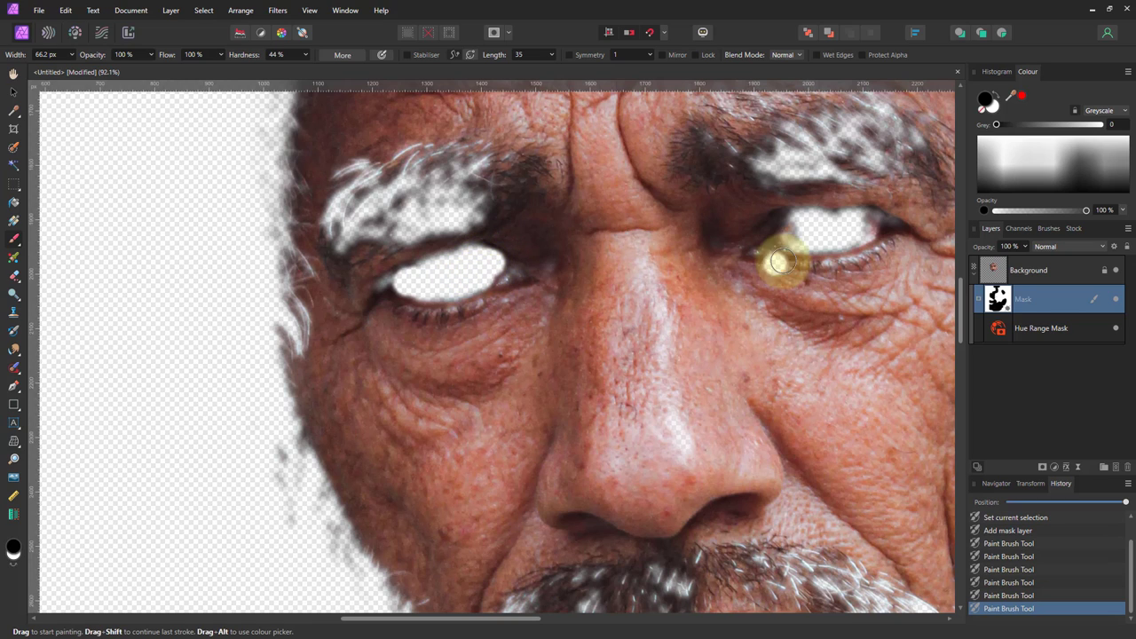
{"action": "mouse_move", "coordinate": [872, 226]}
{"action": "left_mouse_down"}
{"action": "mouse_move", "coordinate": [806, 225]}
{"action": "mouse_move", "coordinate": [788, 240]}
{"action": "left_mouse_up"}
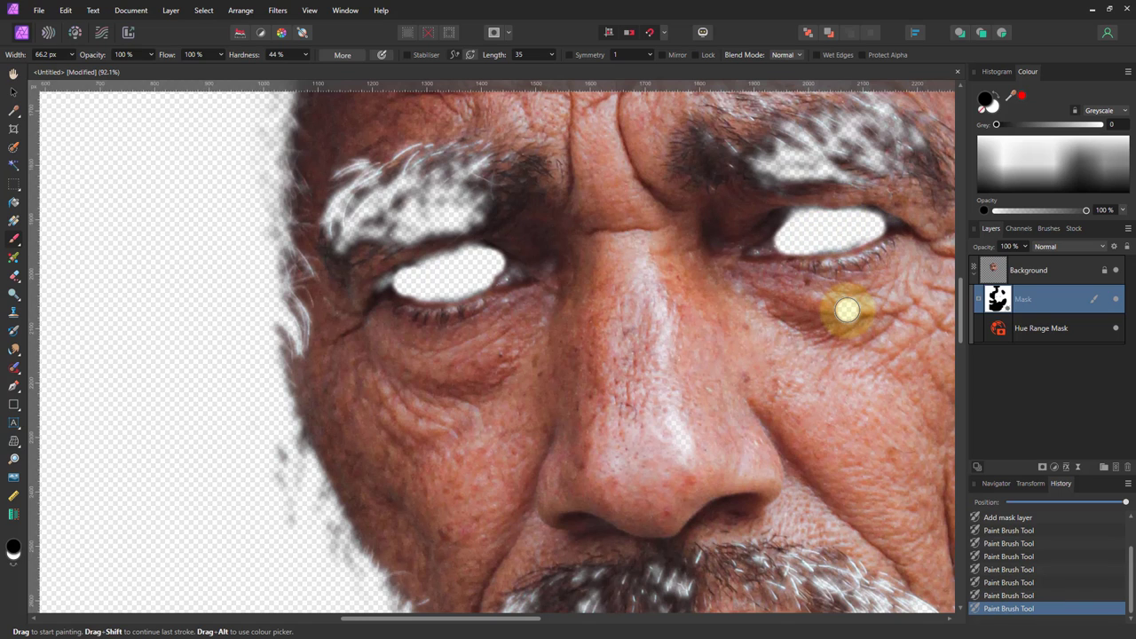
{"action": "key", "text": "ctrl+0"}
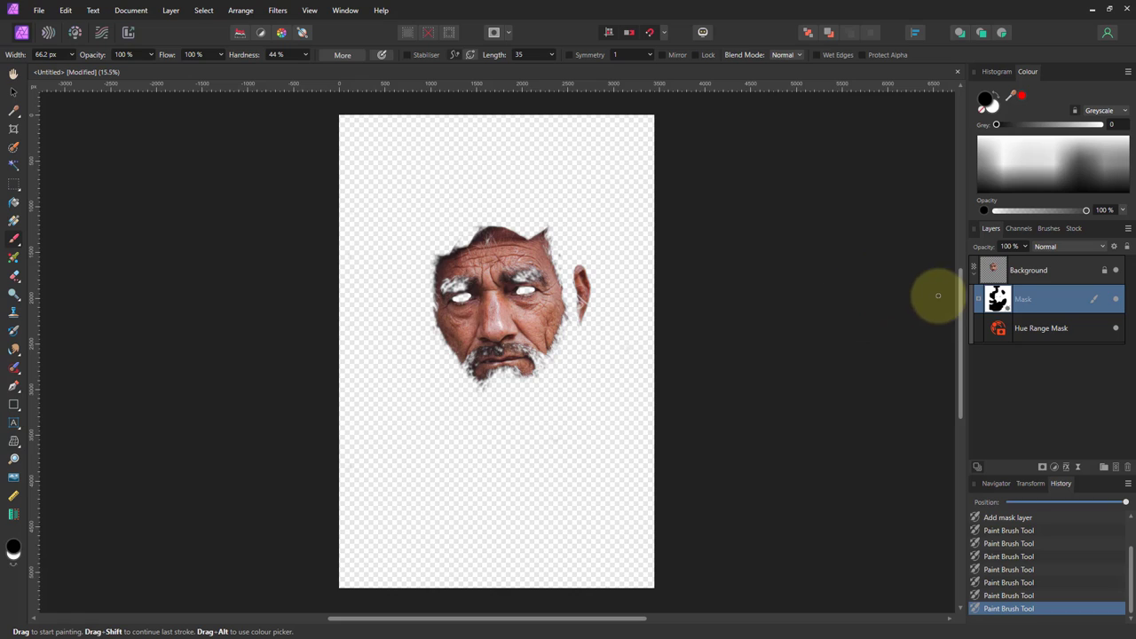
Step: Add a Curves adjustment above Background and nest the painted mask inside it
{"action": "left_click", "coordinate": [993, 273]}
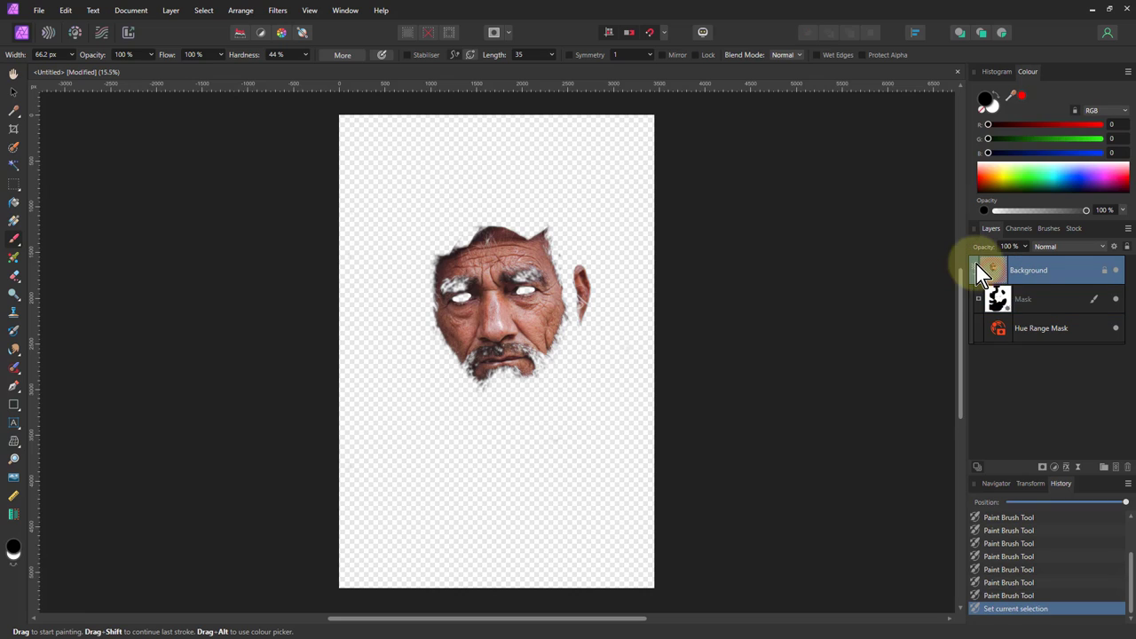
{"action": "left_click", "coordinate": [1054, 468]}
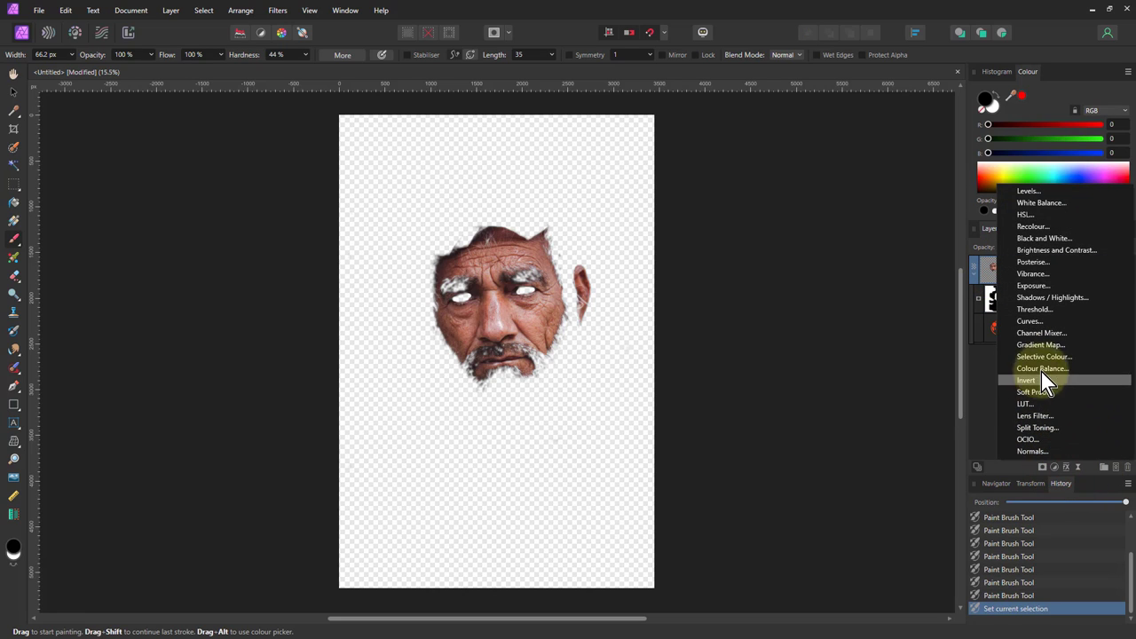
{"action": "left_click", "coordinate": [1039, 322]}
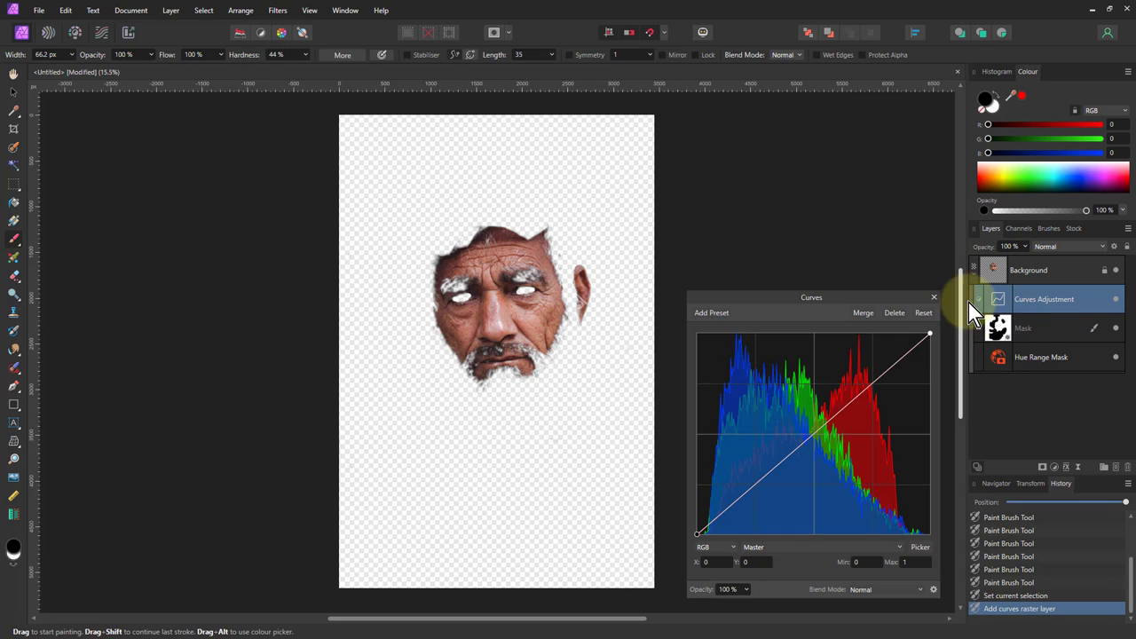
{"action": "left_click_drag", "start_coordinate": [1000, 327], "coordinate": [982, 300]}
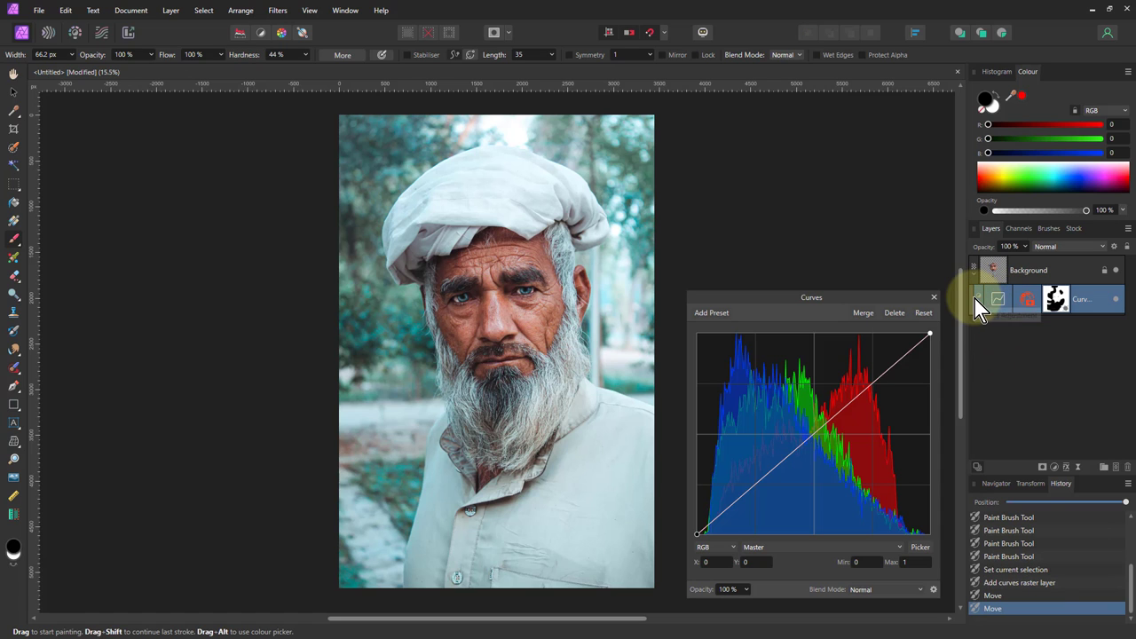
{"action": "left_click", "coordinate": [975, 300]}
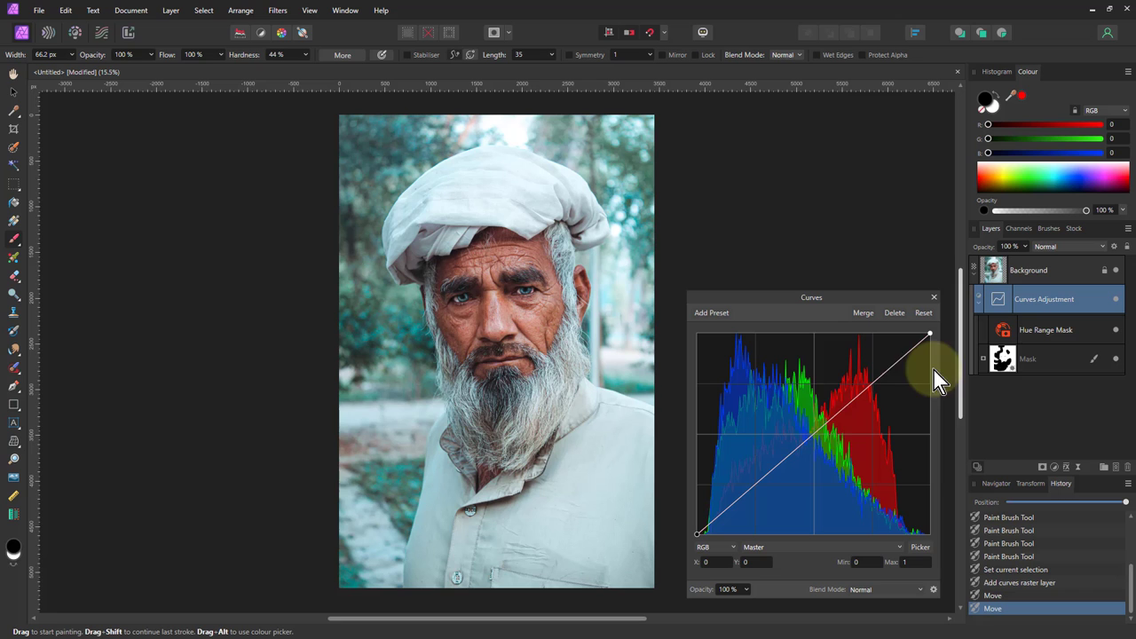
Step: Add a Master curve point and drag it to about X 0.211, Y 0.119 to darken shadows
{"action": "left_click_drag", "start_coordinate": [817, 426], "coordinate": [890, 360]}
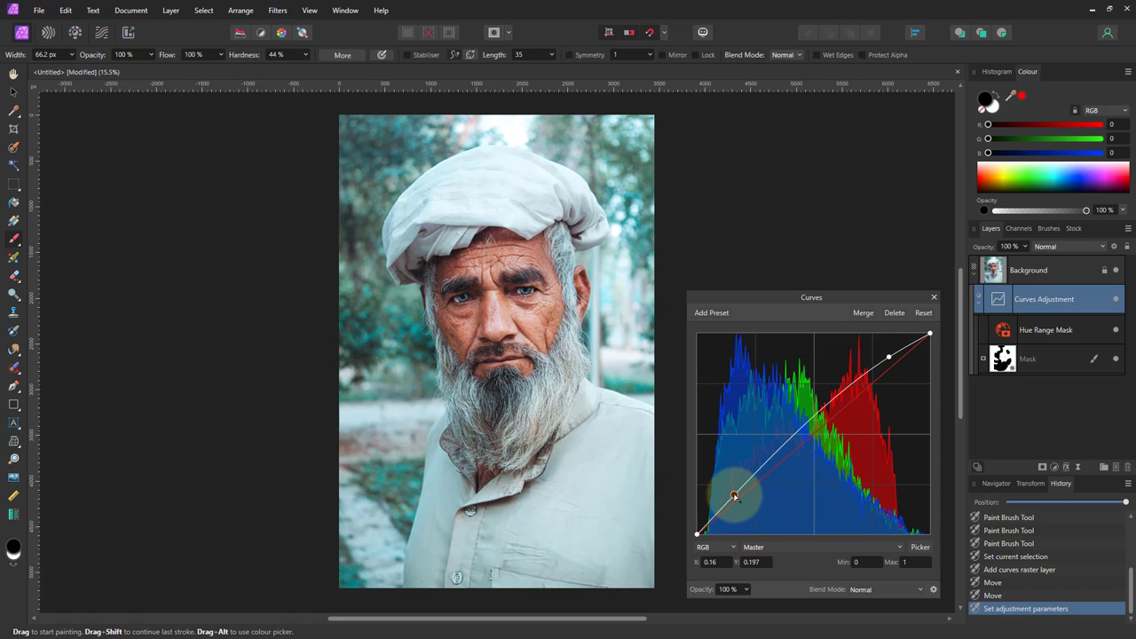
{"action": "left_click_drag", "start_coordinate": [734, 496], "coordinate": [747, 514]}
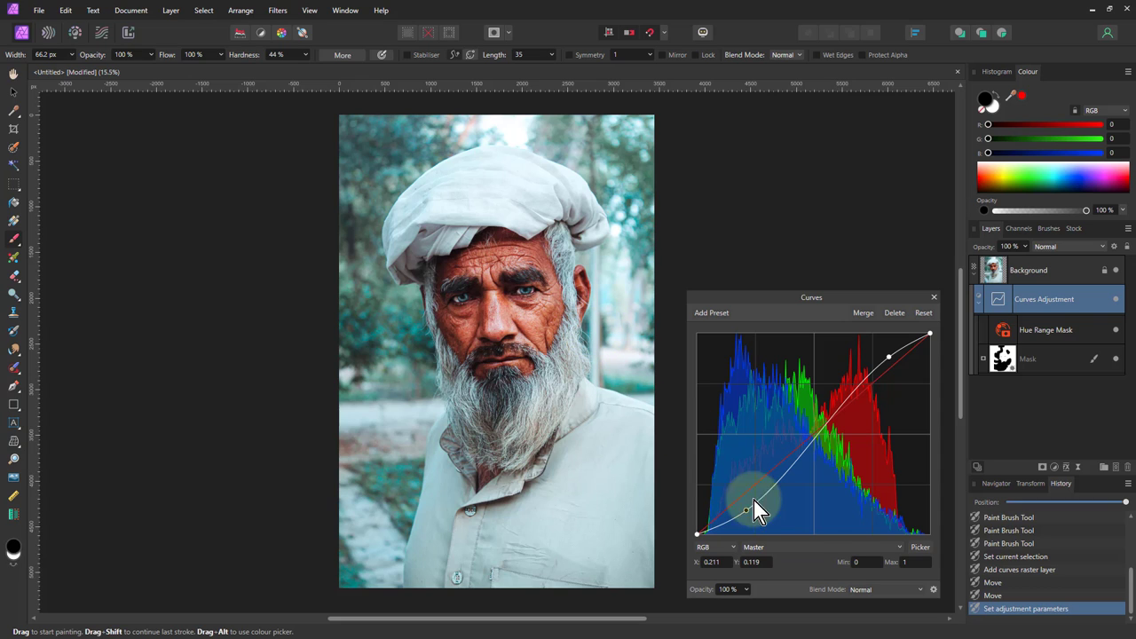
Step: On the Red channel, pull the curve's midpoint down to about X 0.534, Y 0.461
{"action": "left_click", "coordinate": [811, 548]}
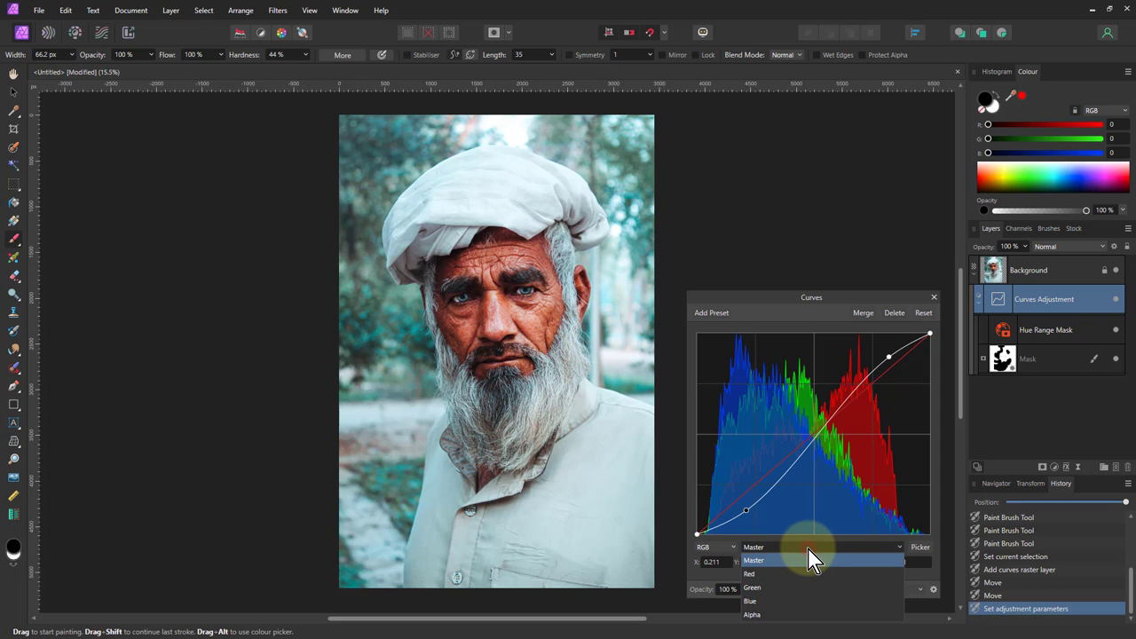
{"action": "left_click", "coordinate": [779, 574]}
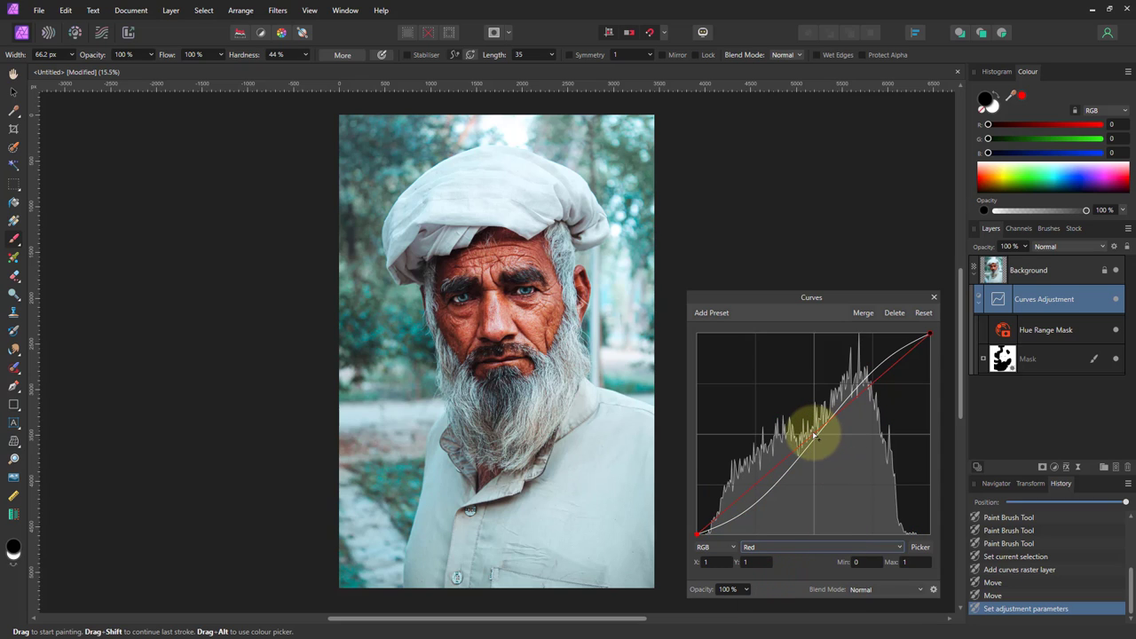
{"action": "mouse_move", "coordinate": [816, 436]}
{"action": "left_mouse_down"}
{"action": "mouse_move", "coordinate": [826, 452]}
{"action": "mouse_move", "coordinate": [775, 409]}
{"action": "mouse_move", "coordinate": [822, 444]}
{"action": "left_mouse_up"}
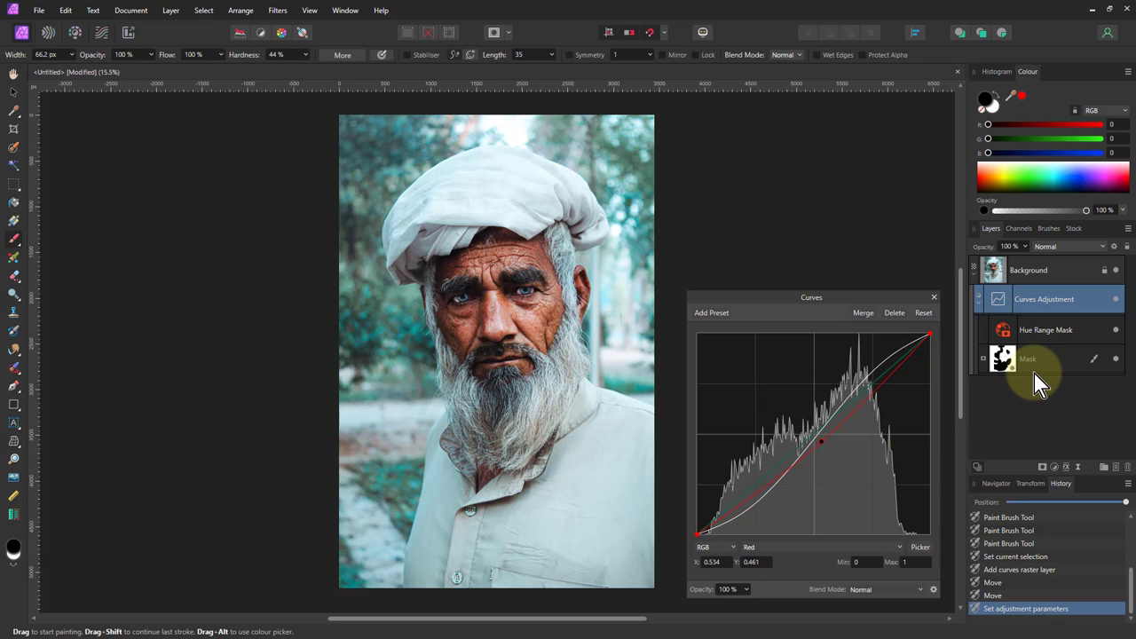
Step: On the Blue channel, add a midtone point and set it to about X 0.536, Y 0.502
{"action": "left_click", "coordinate": [806, 548]}
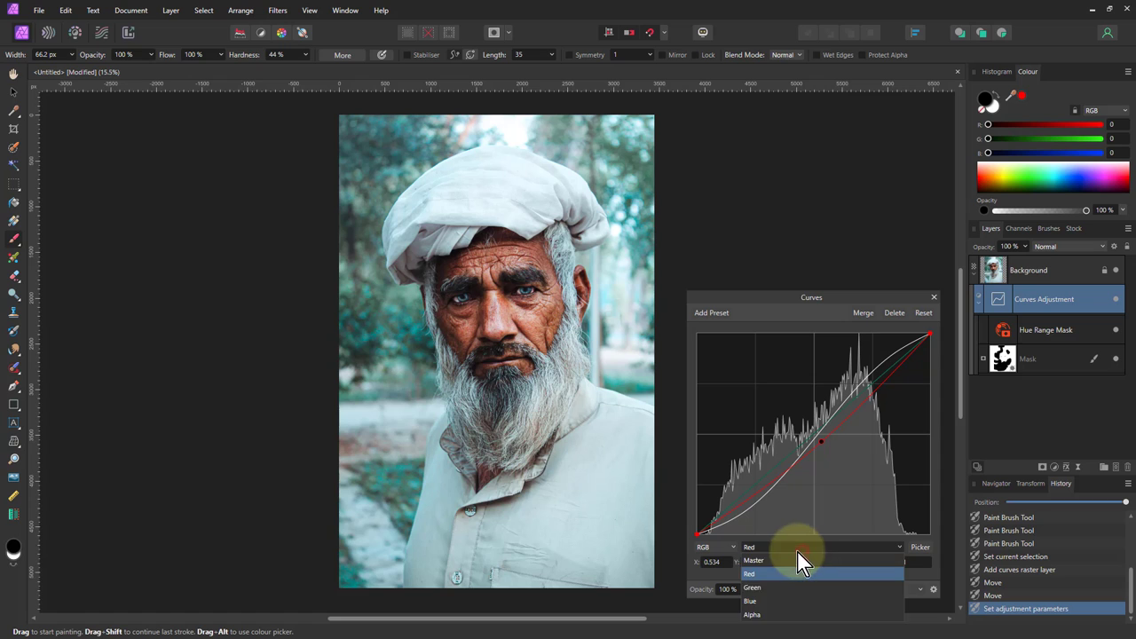
{"action": "left_click", "coordinate": [774, 604]}
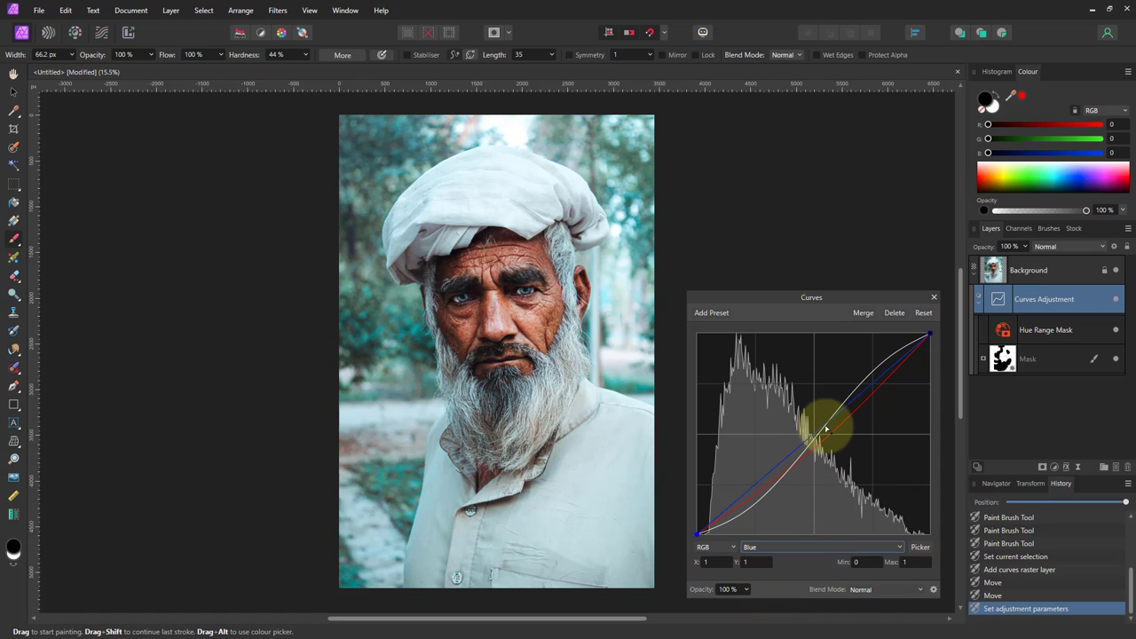
{"action": "left_click", "coordinate": [811, 433]}
{"action": "mouse_move", "coordinate": [811, 433]}
{"action": "left_mouse_down"}
{"action": "mouse_move", "coordinate": [803, 413]}
{"action": "mouse_move", "coordinate": [841, 455]}
{"action": "mouse_move", "coordinate": [822, 433]}
{"action": "left_mouse_up"}
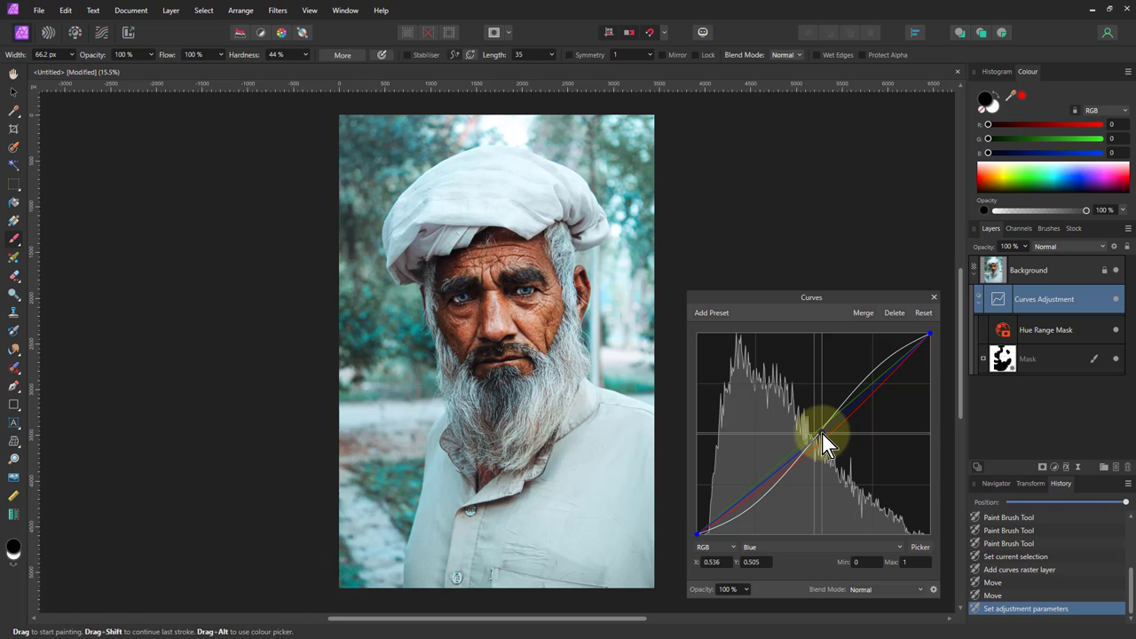
{"action": "left_click_drag", "start_coordinate": [823, 433], "coordinate": [822, 434]}
{"action": "left_click", "coordinate": [1116, 300]}
{"action": "left_click", "coordinate": [1117, 300]}
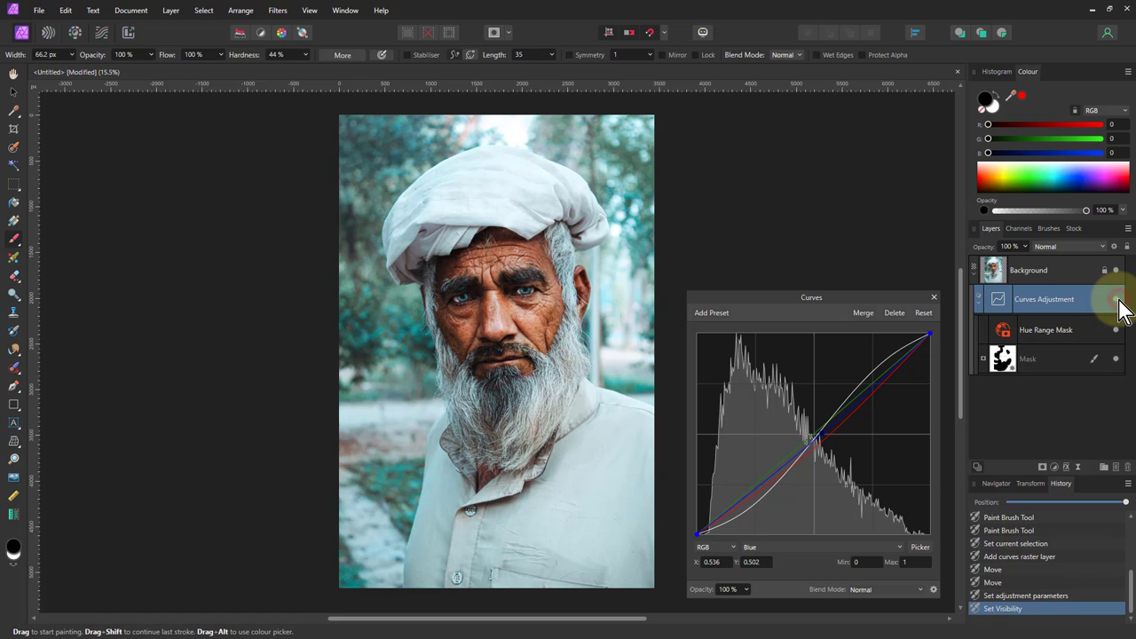
{"action": "left_click", "coordinate": [1117, 300]}
{"action": "left_click", "coordinate": [1117, 300]}
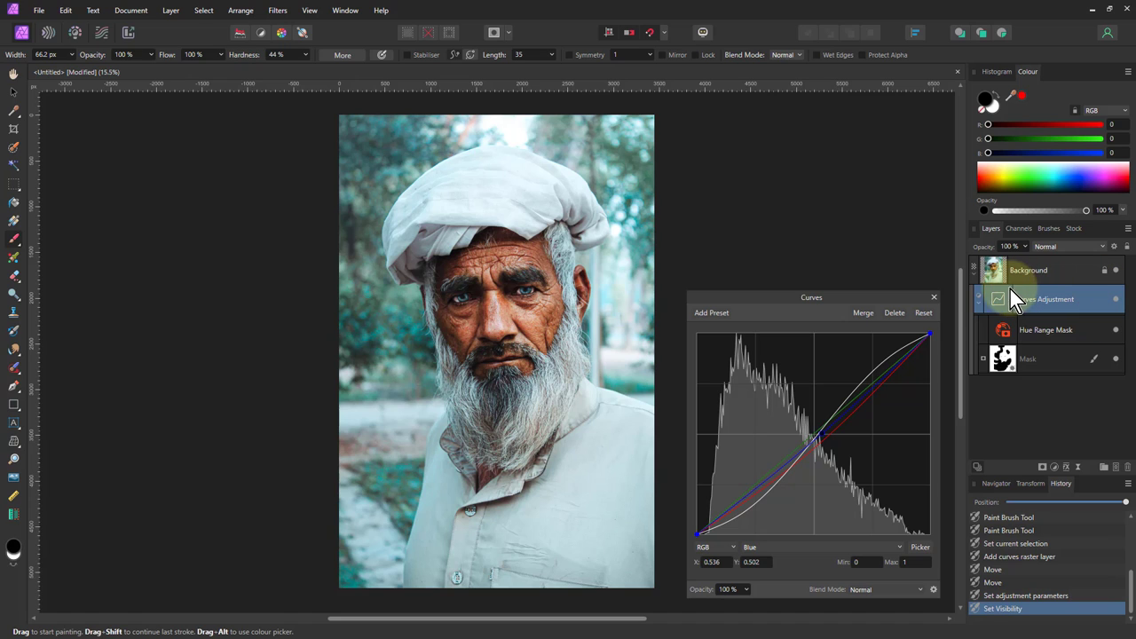
Step: Close the Curves adjustment panel, keeping the skin-tone correction applied to the portrait
{"action": "left_click", "coordinate": [934, 298]}
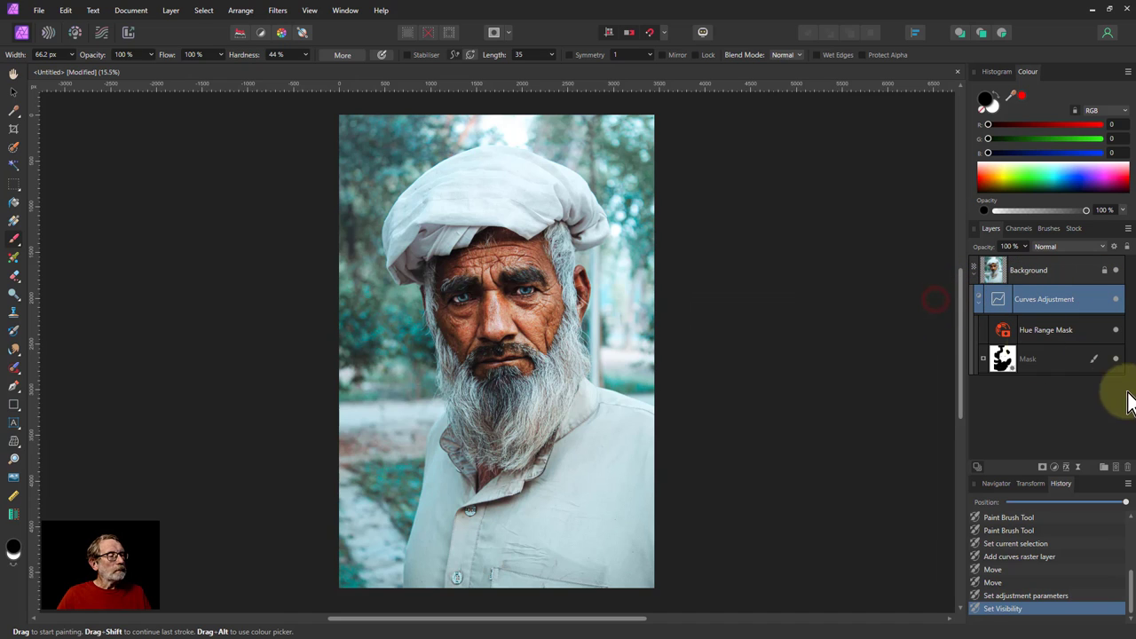
{"action": "mouse_move", "coordinate": [1088, 344]}
{"action": "left_mouse_down"}
{"action": "mouse_move", "coordinate": [976, 324]}
{"action": "mouse_move", "coordinate": [1002, 307]}
{"action": "mouse_move", "coordinate": [997, 333]}
{"action": "mouse_move", "coordinate": [1025, 373]}
{"action": "left_mouse_up"}
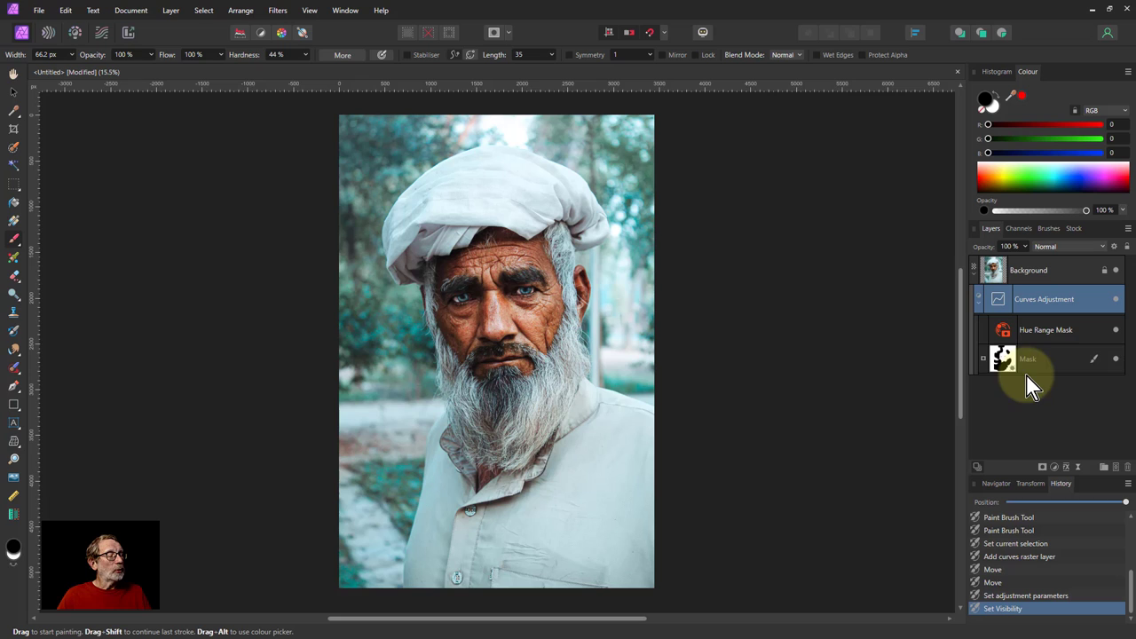